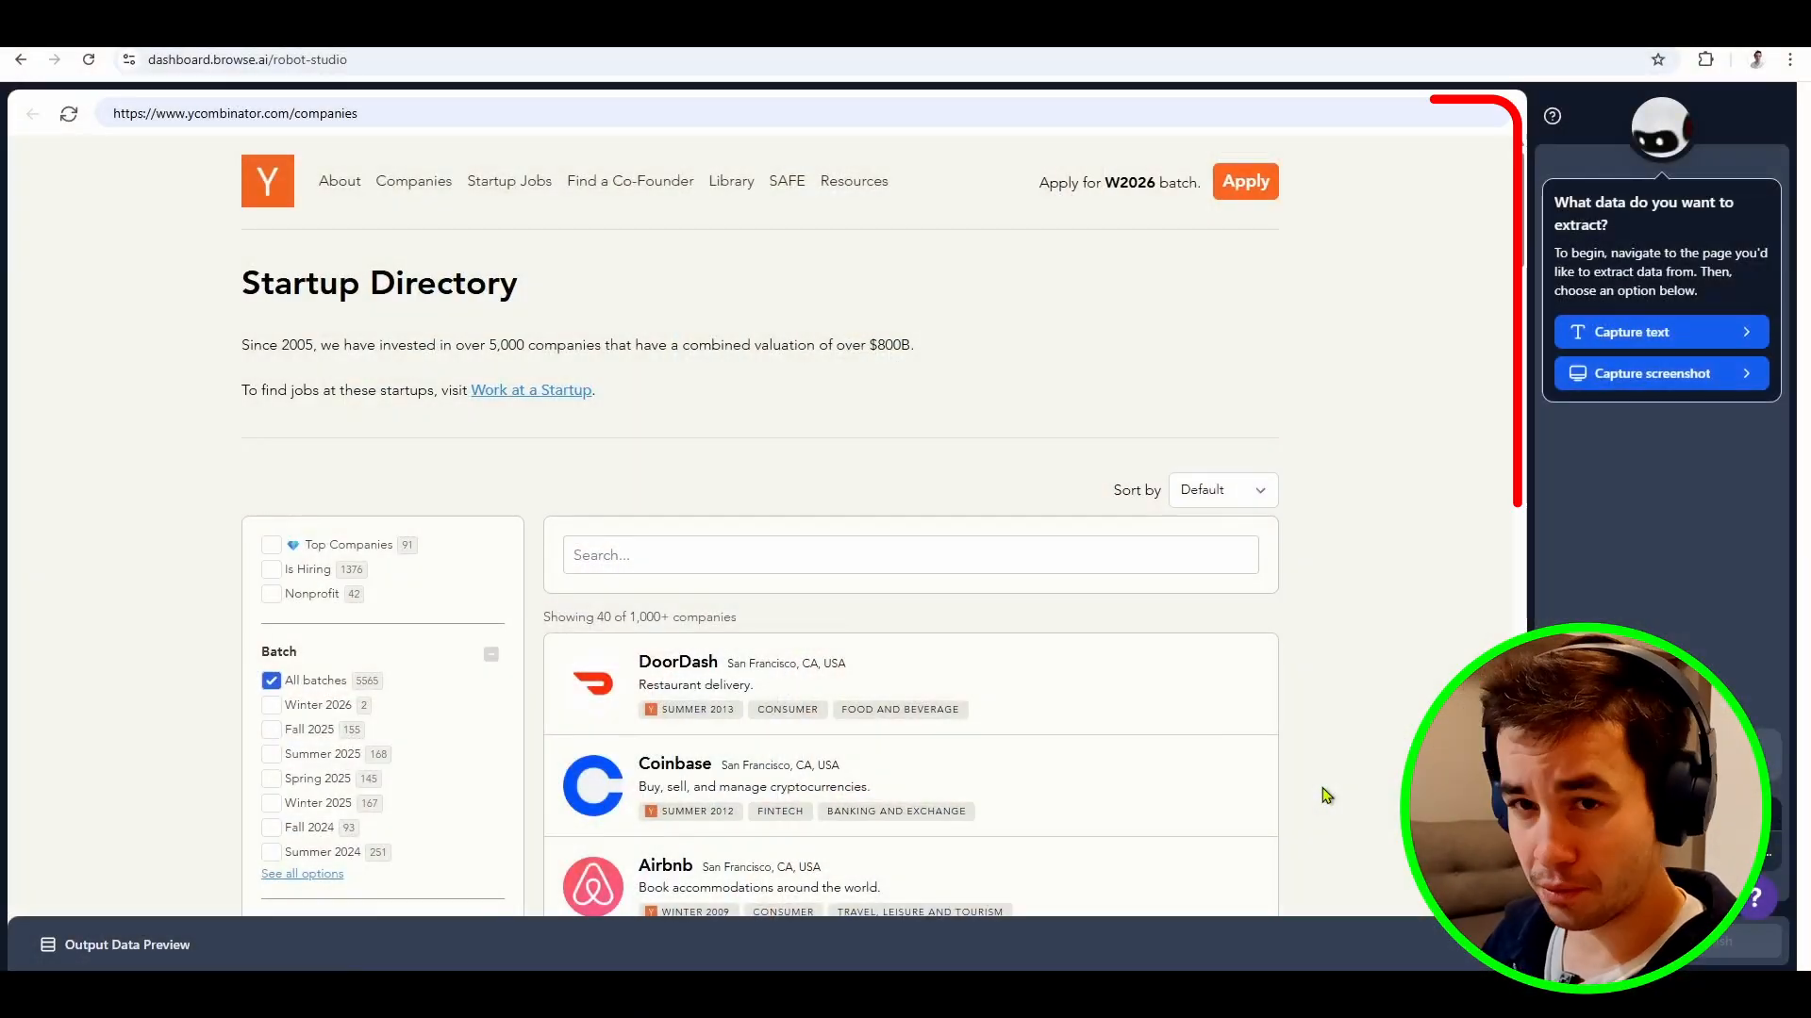
- Check the output data preview, then capture text from a list by selecting the company entries on the Startup Directory page
{"action": "left_click", "coordinate": [127, 945]}
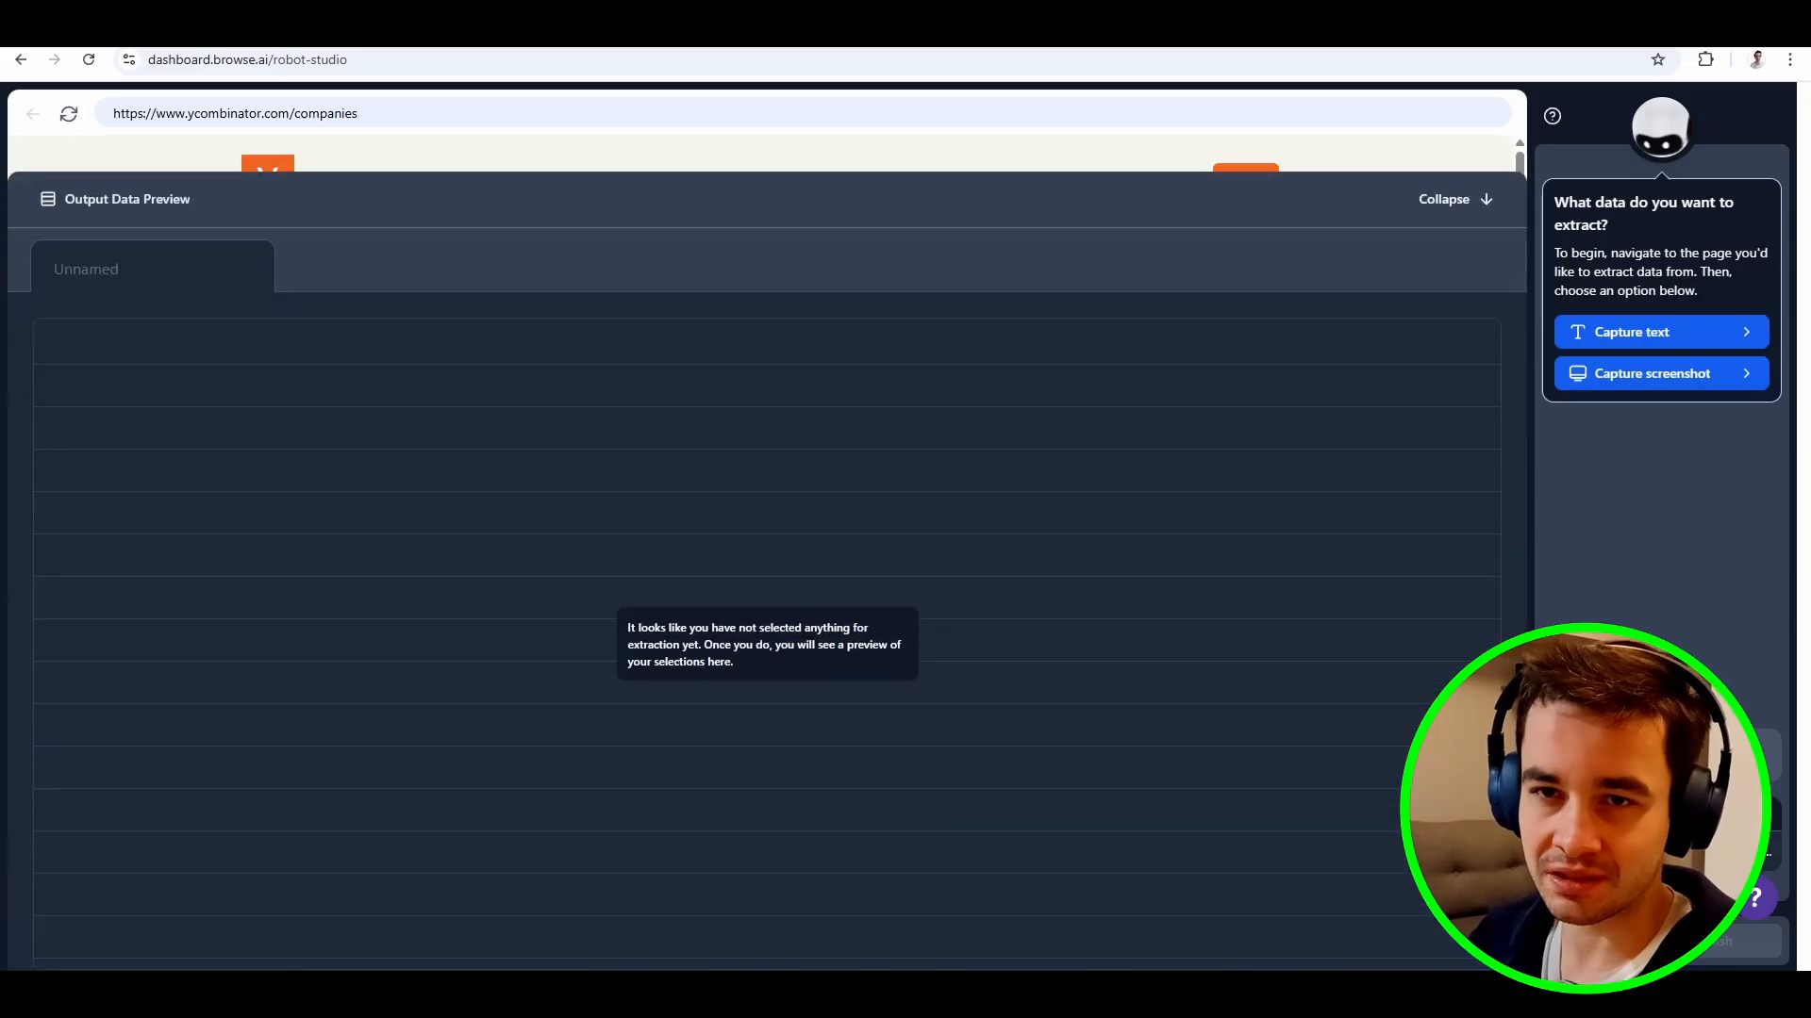
{"action": "left_click", "coordinate": [1483, 201]}
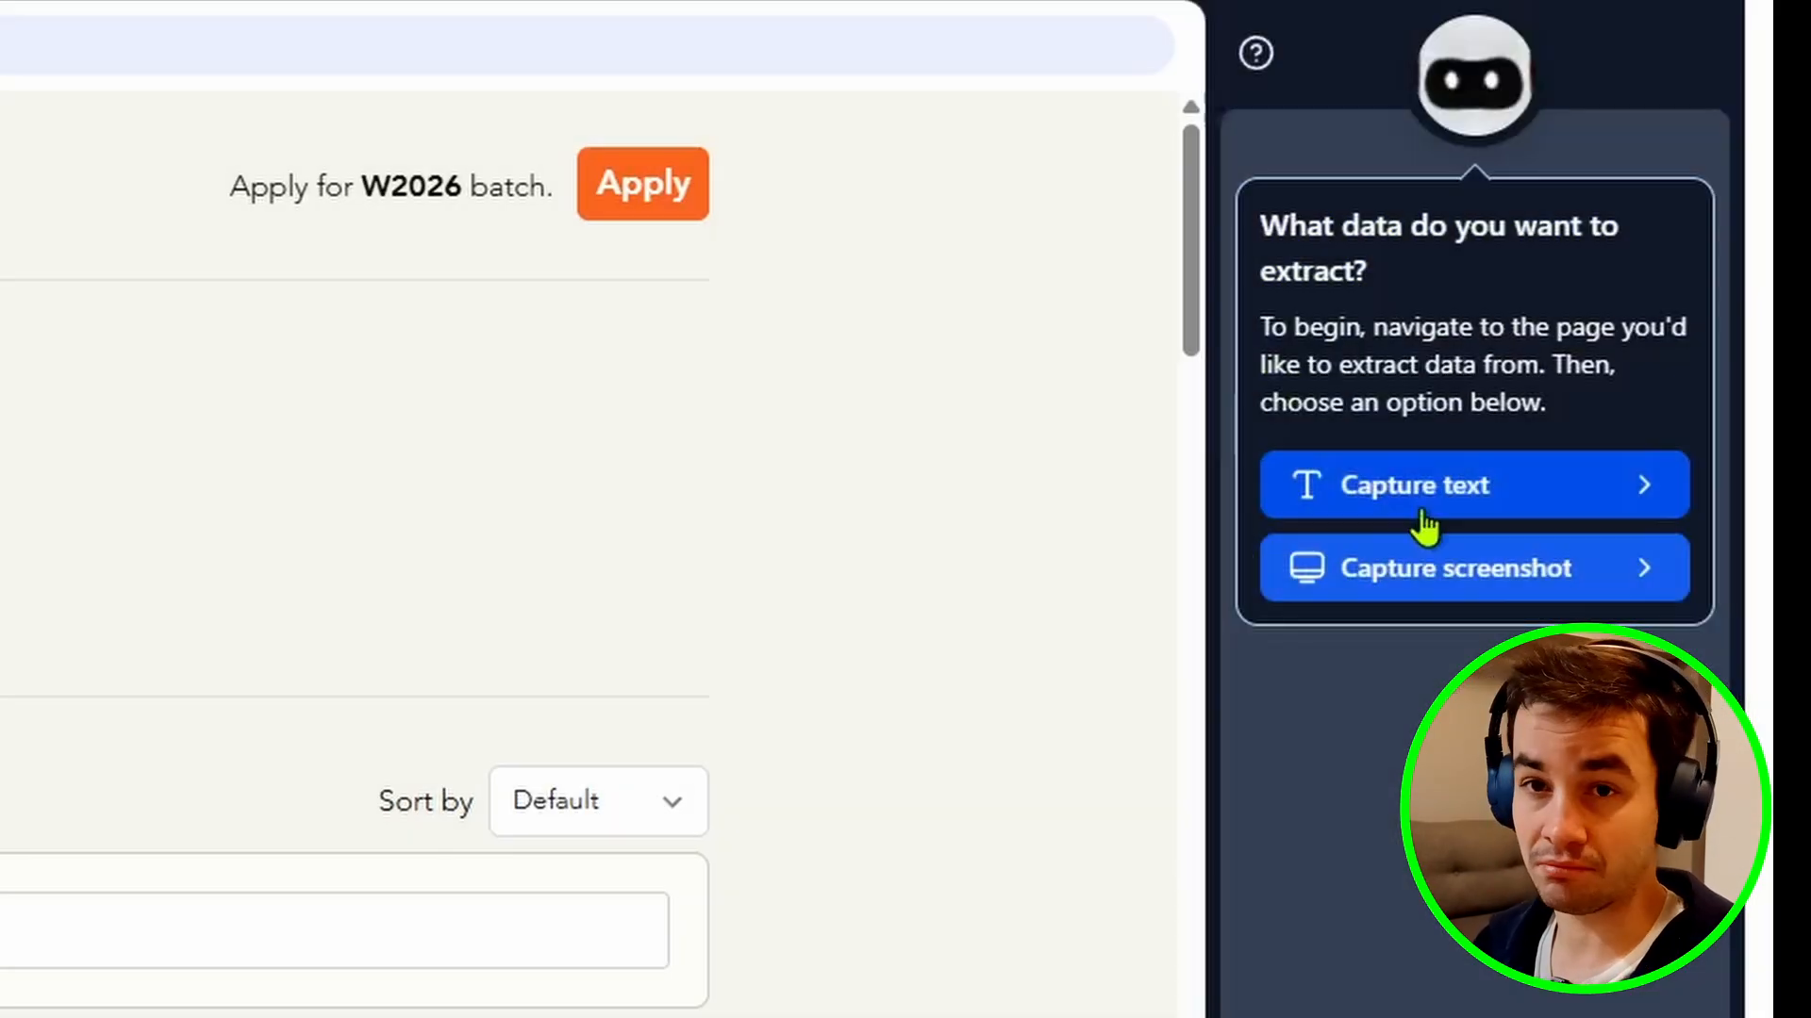
{"action": "left_click", "coordinate": [1422, 510]}
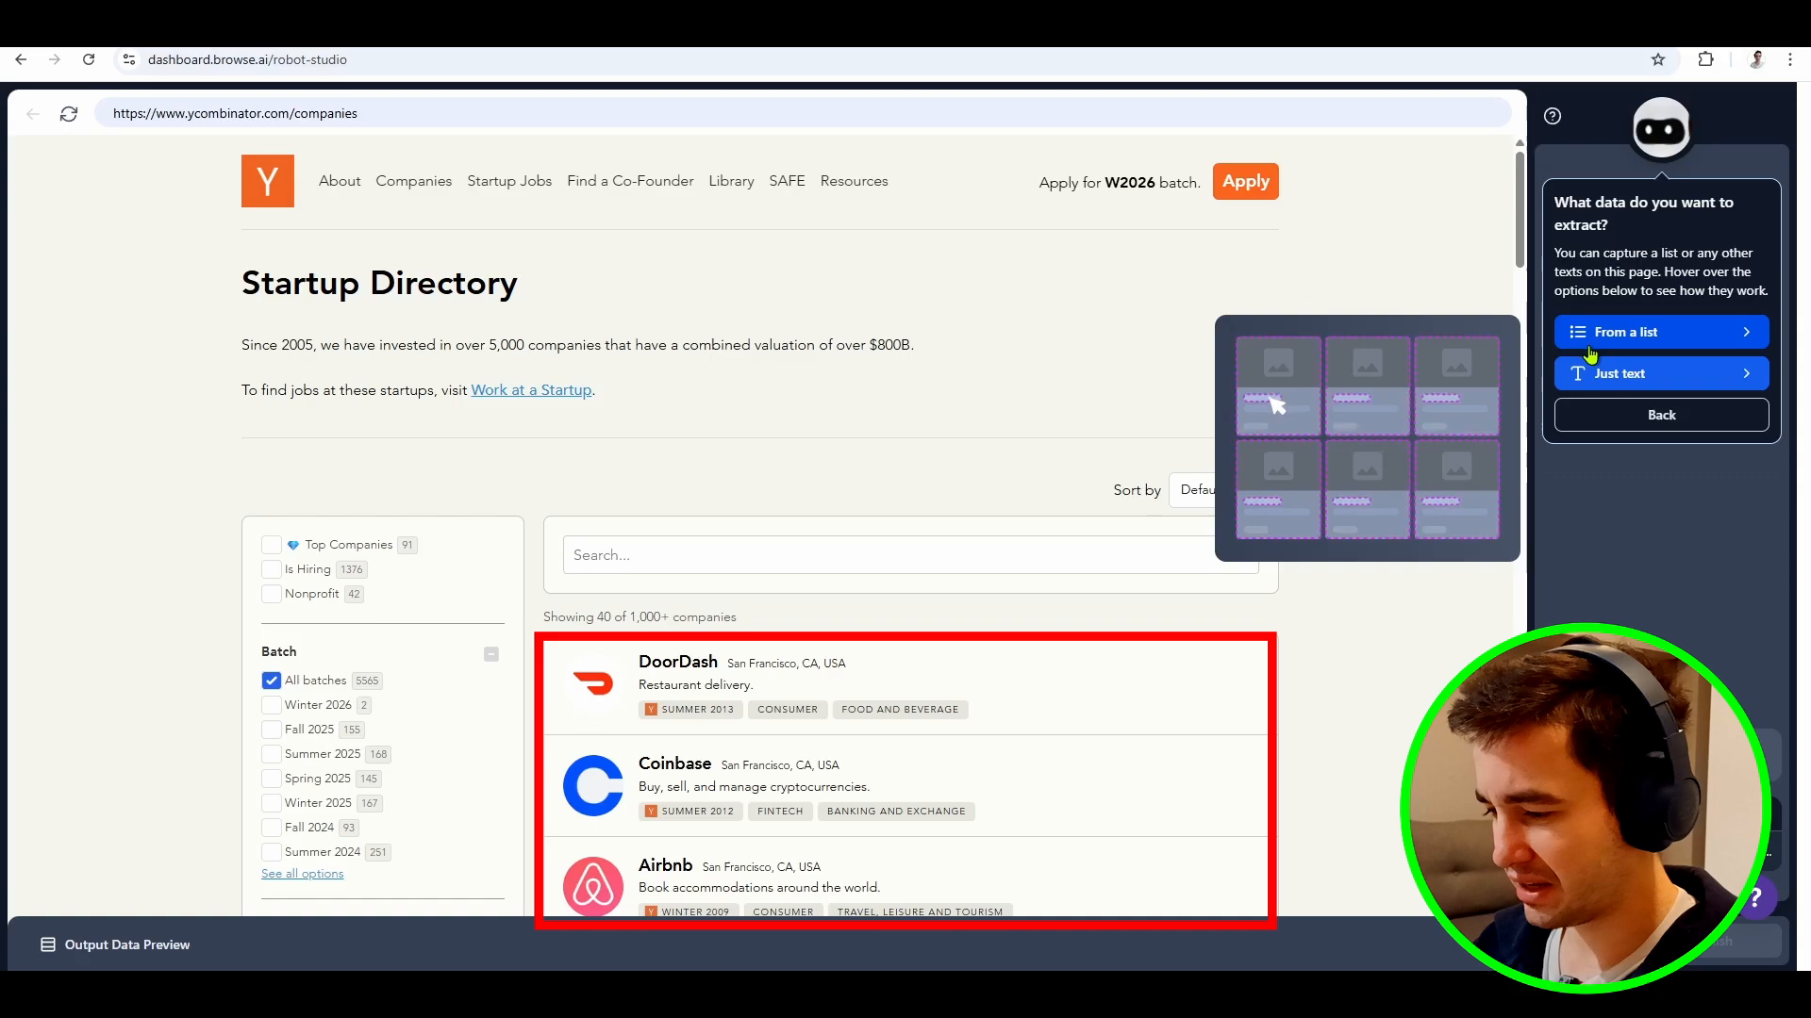
{"action": "left_click", "coordinate": [1590, 345]}
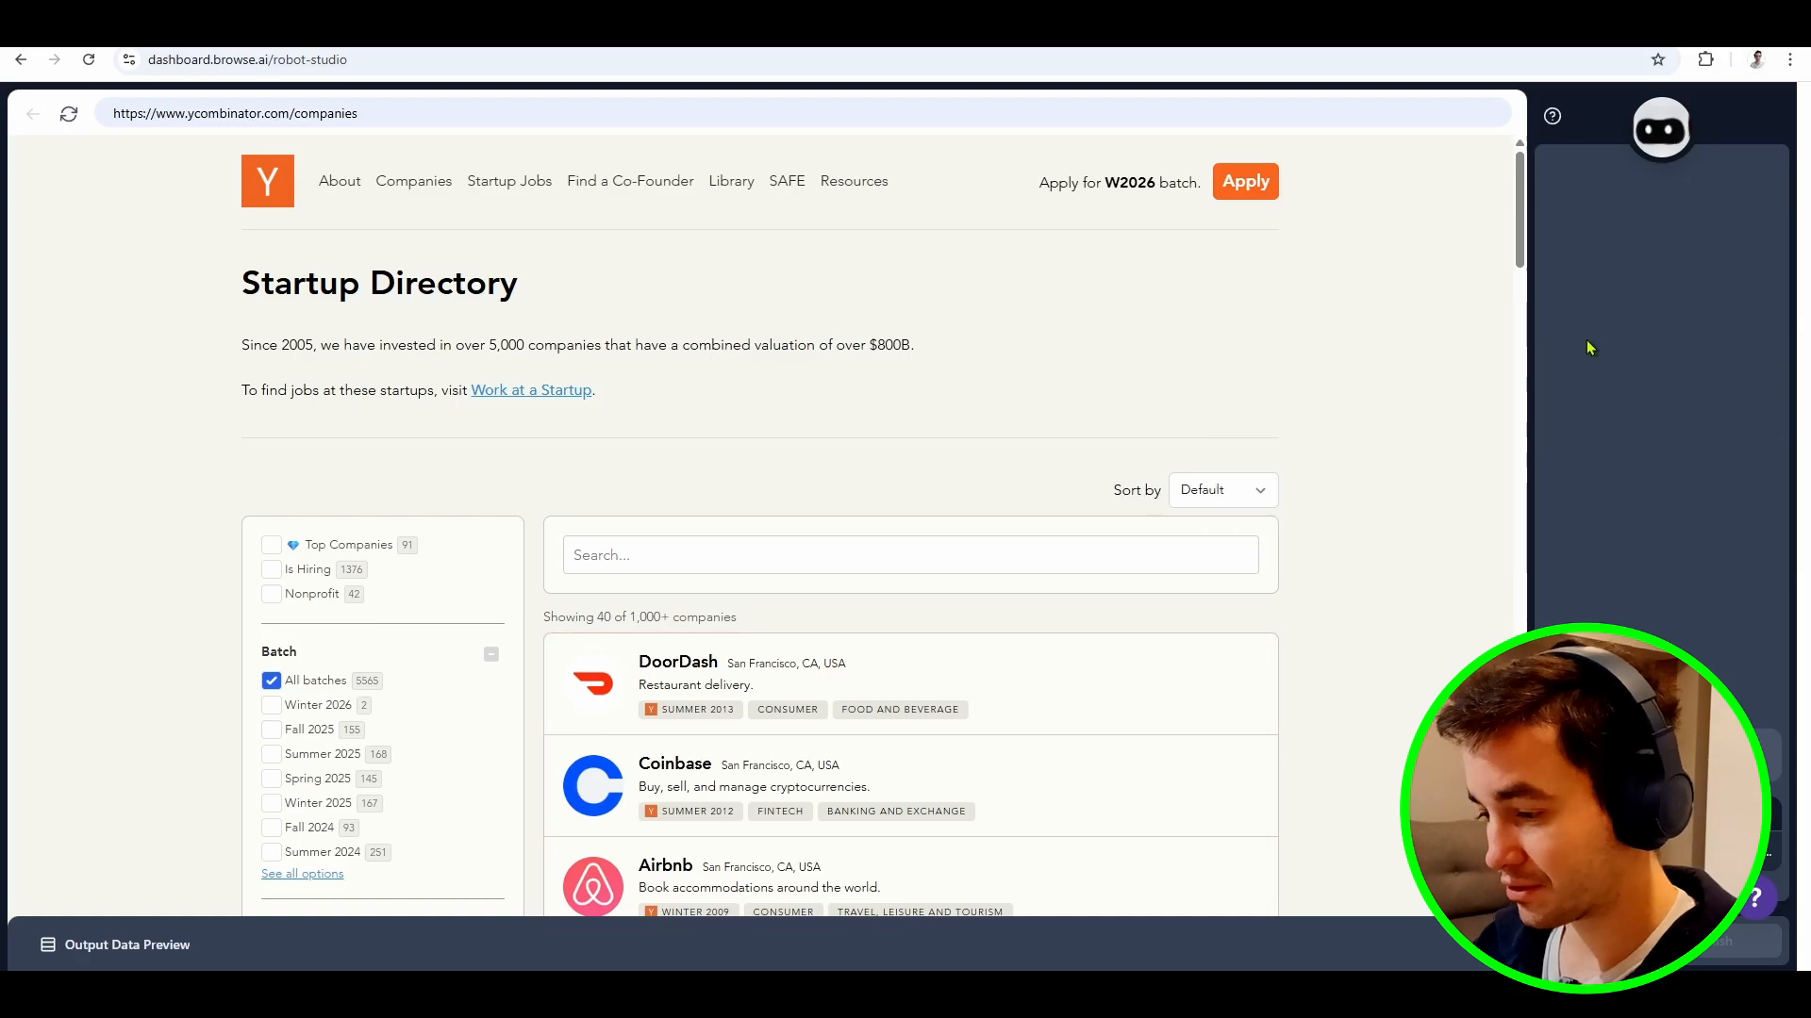
{"action": "scroll", "coordinate": [1355, 408], "scroll_direction": "down", "scroll_amount": 4}
{"action": "scroll", "coordinate": [1339, 377], "scroll_direction": "up", "scroll_amount": 1}
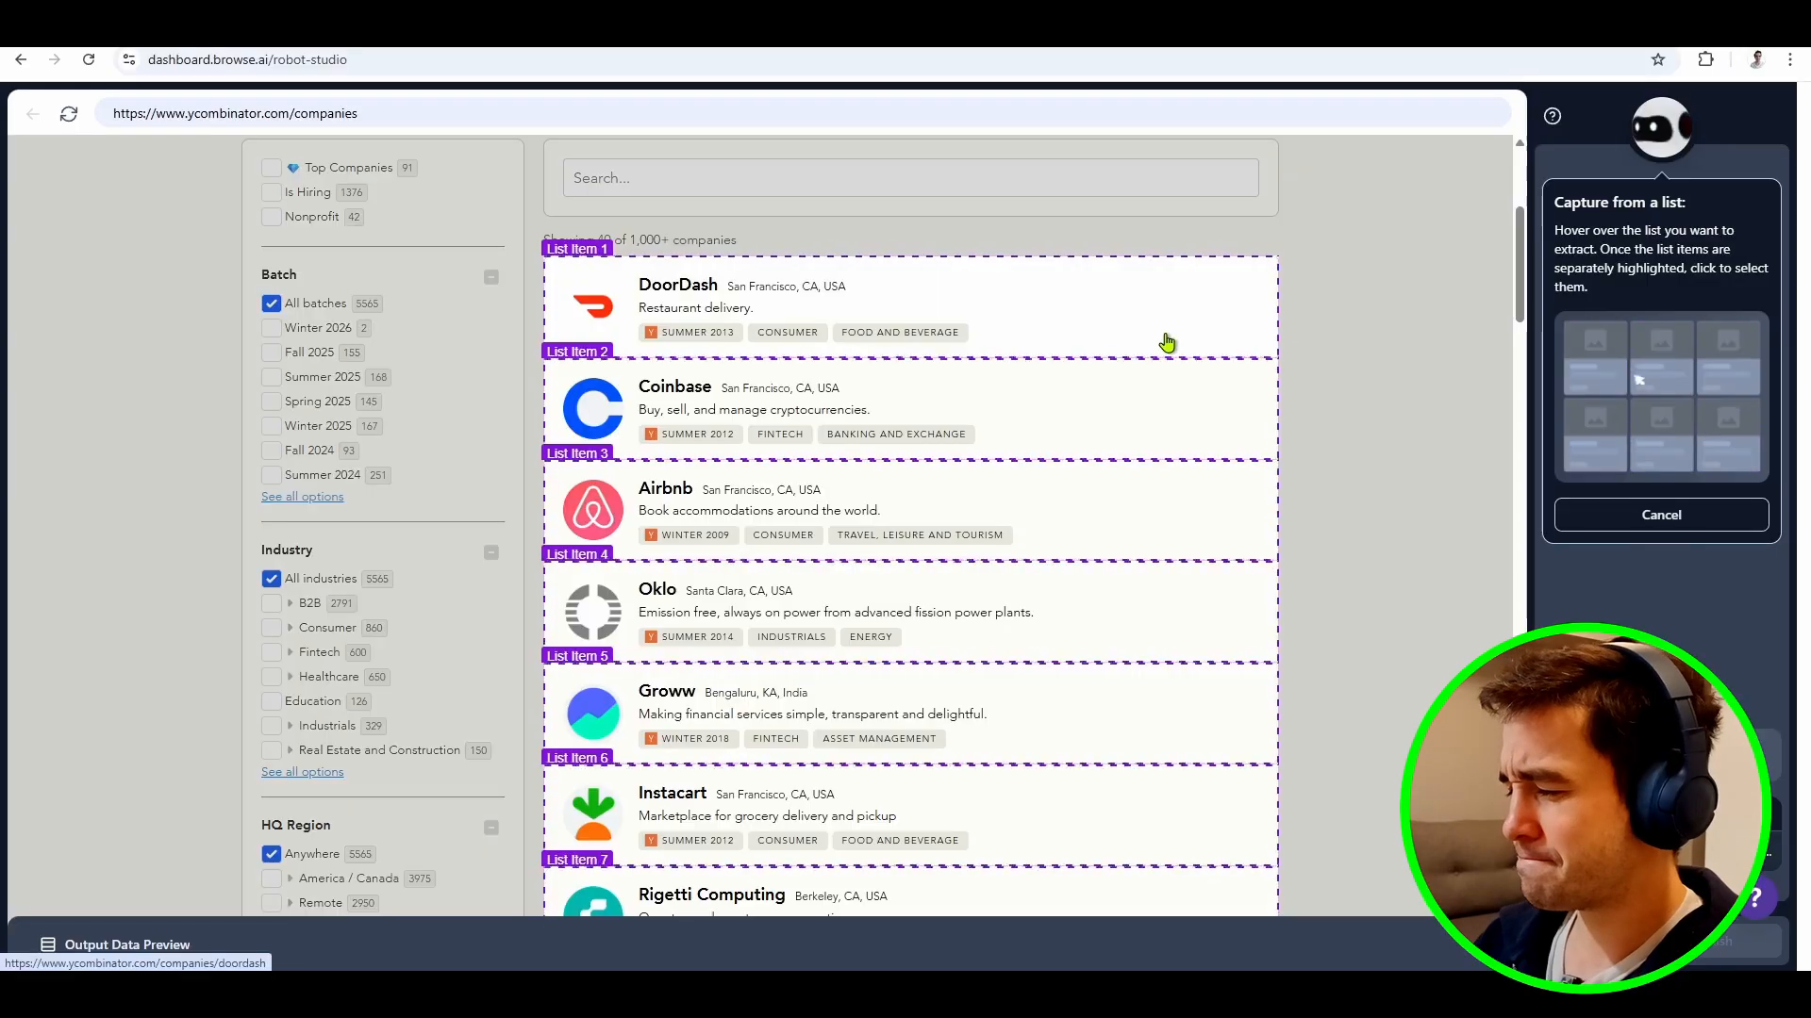
{"action": "left_click", "coordinate": [1167, 342]}
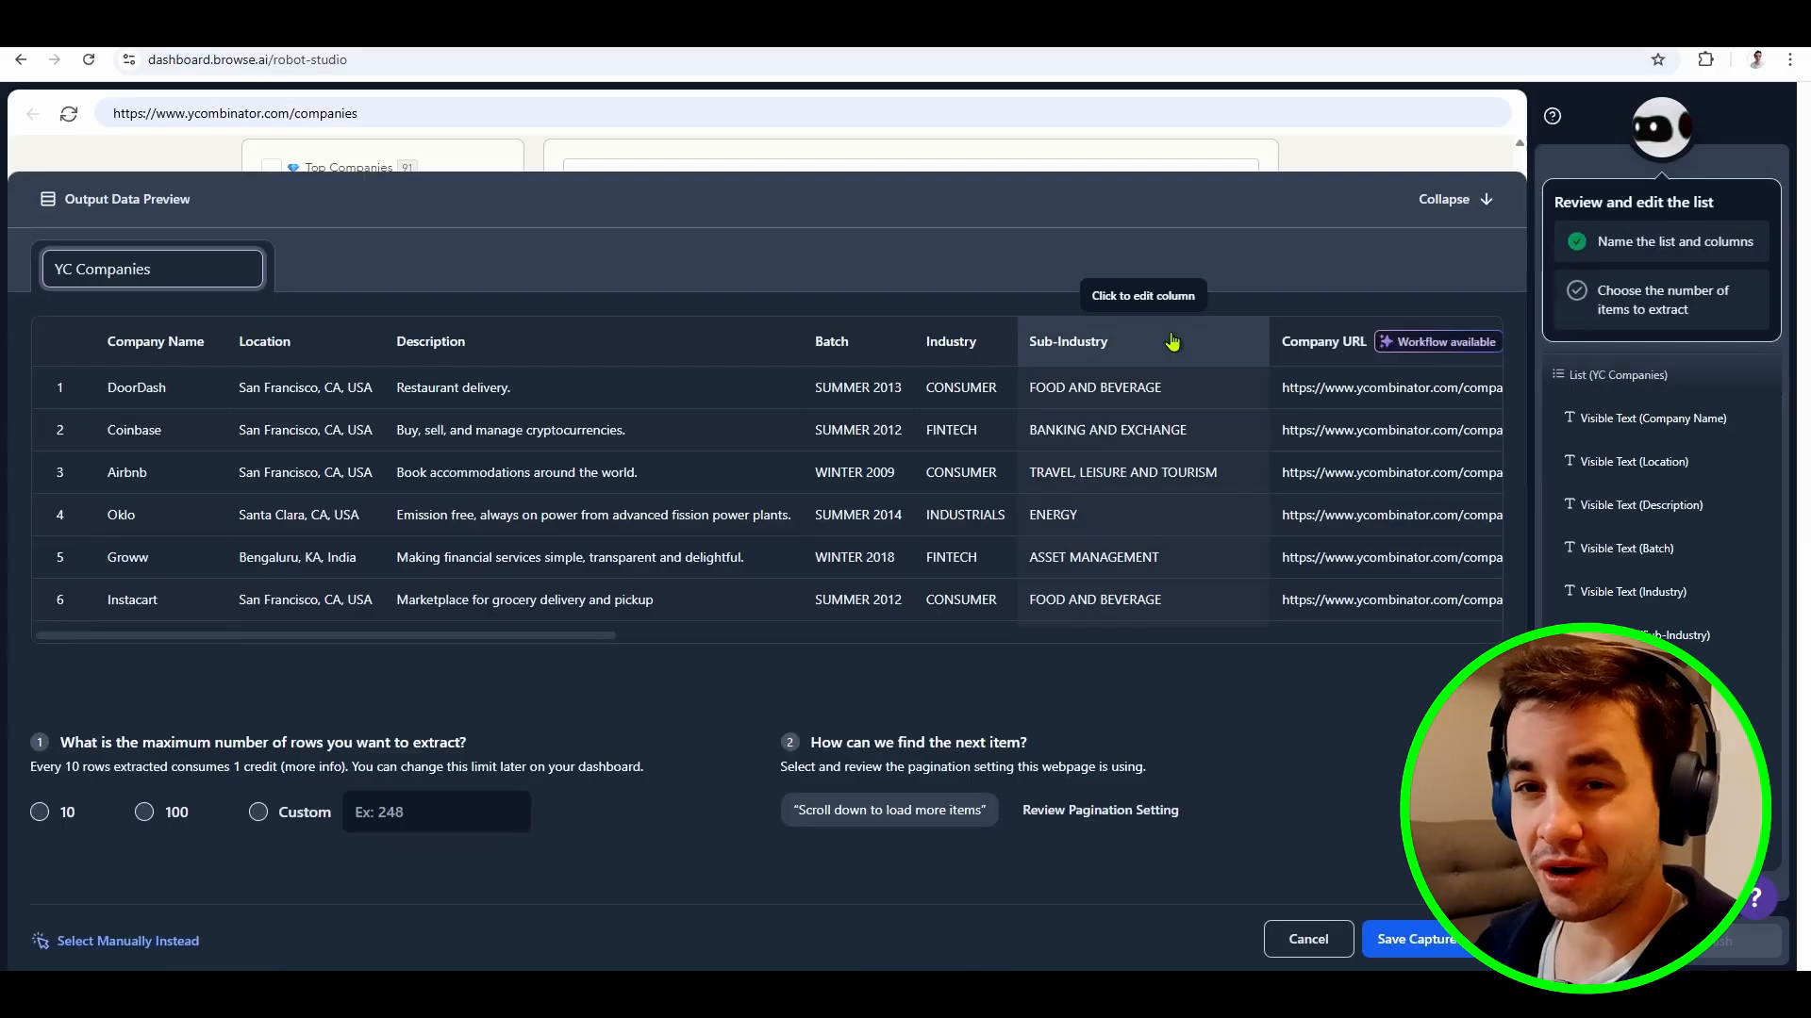
- Limit the YC Companies list to a maximum of 10 rows, save the captured list and finish the robot
{"action": "left_click", "coordinate": [1172, 341]}
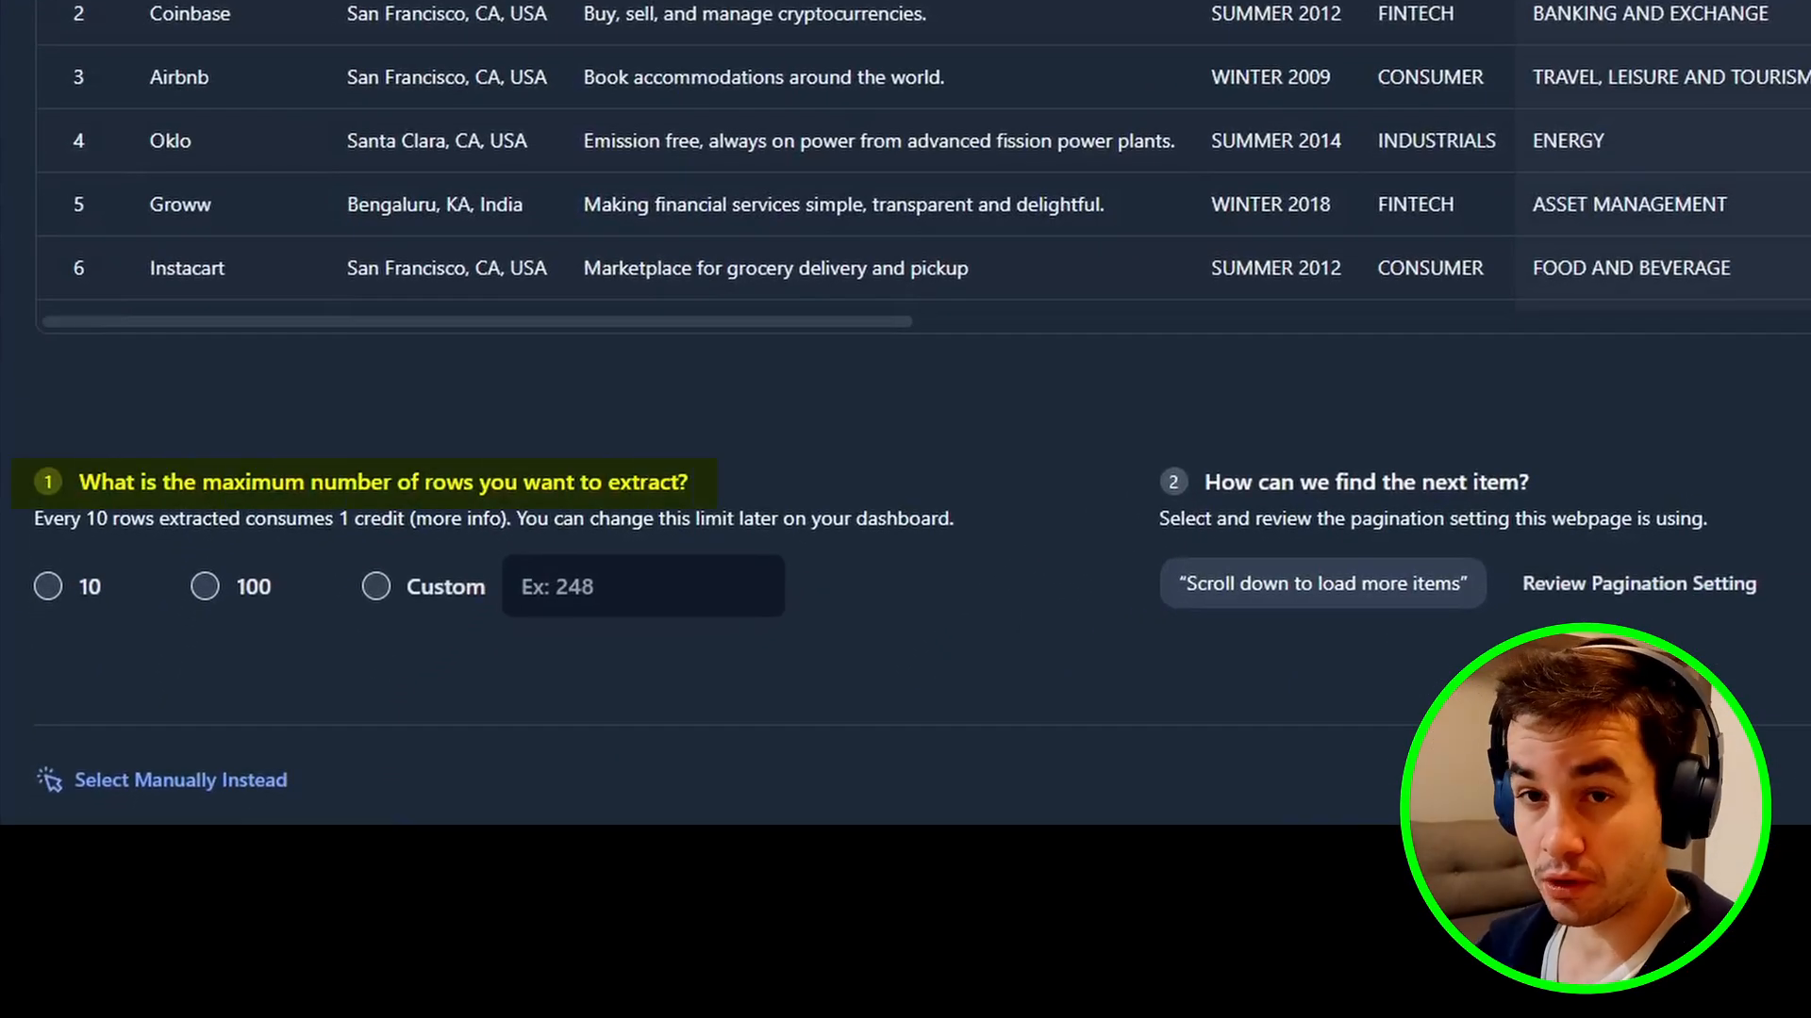
{"action": "left_click", "coordinate": [48, 587]}
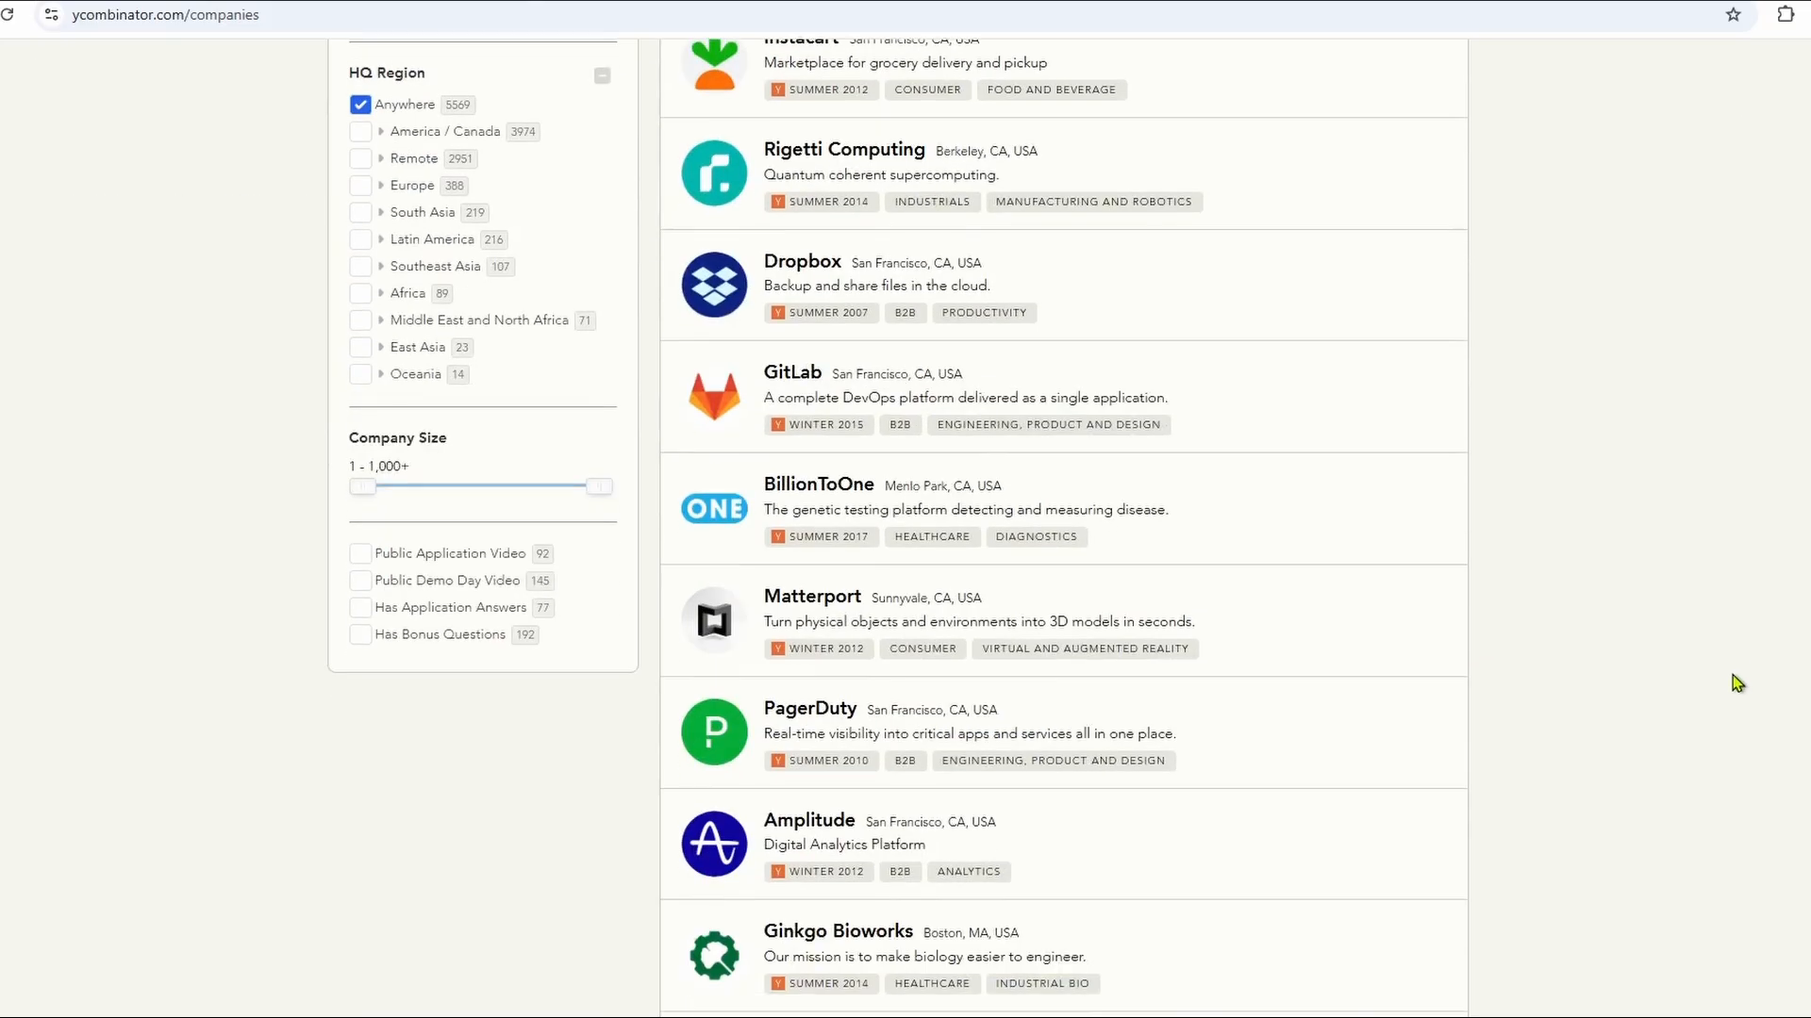
{"action": "scroll", "coordinate": [1713, 658], "scroll_direction": "down", "scroll_amount": 15}
{"action": "scroll", "coordinate": [1709, 665], "scroll_direction": "down", "scroll_amount": 15}
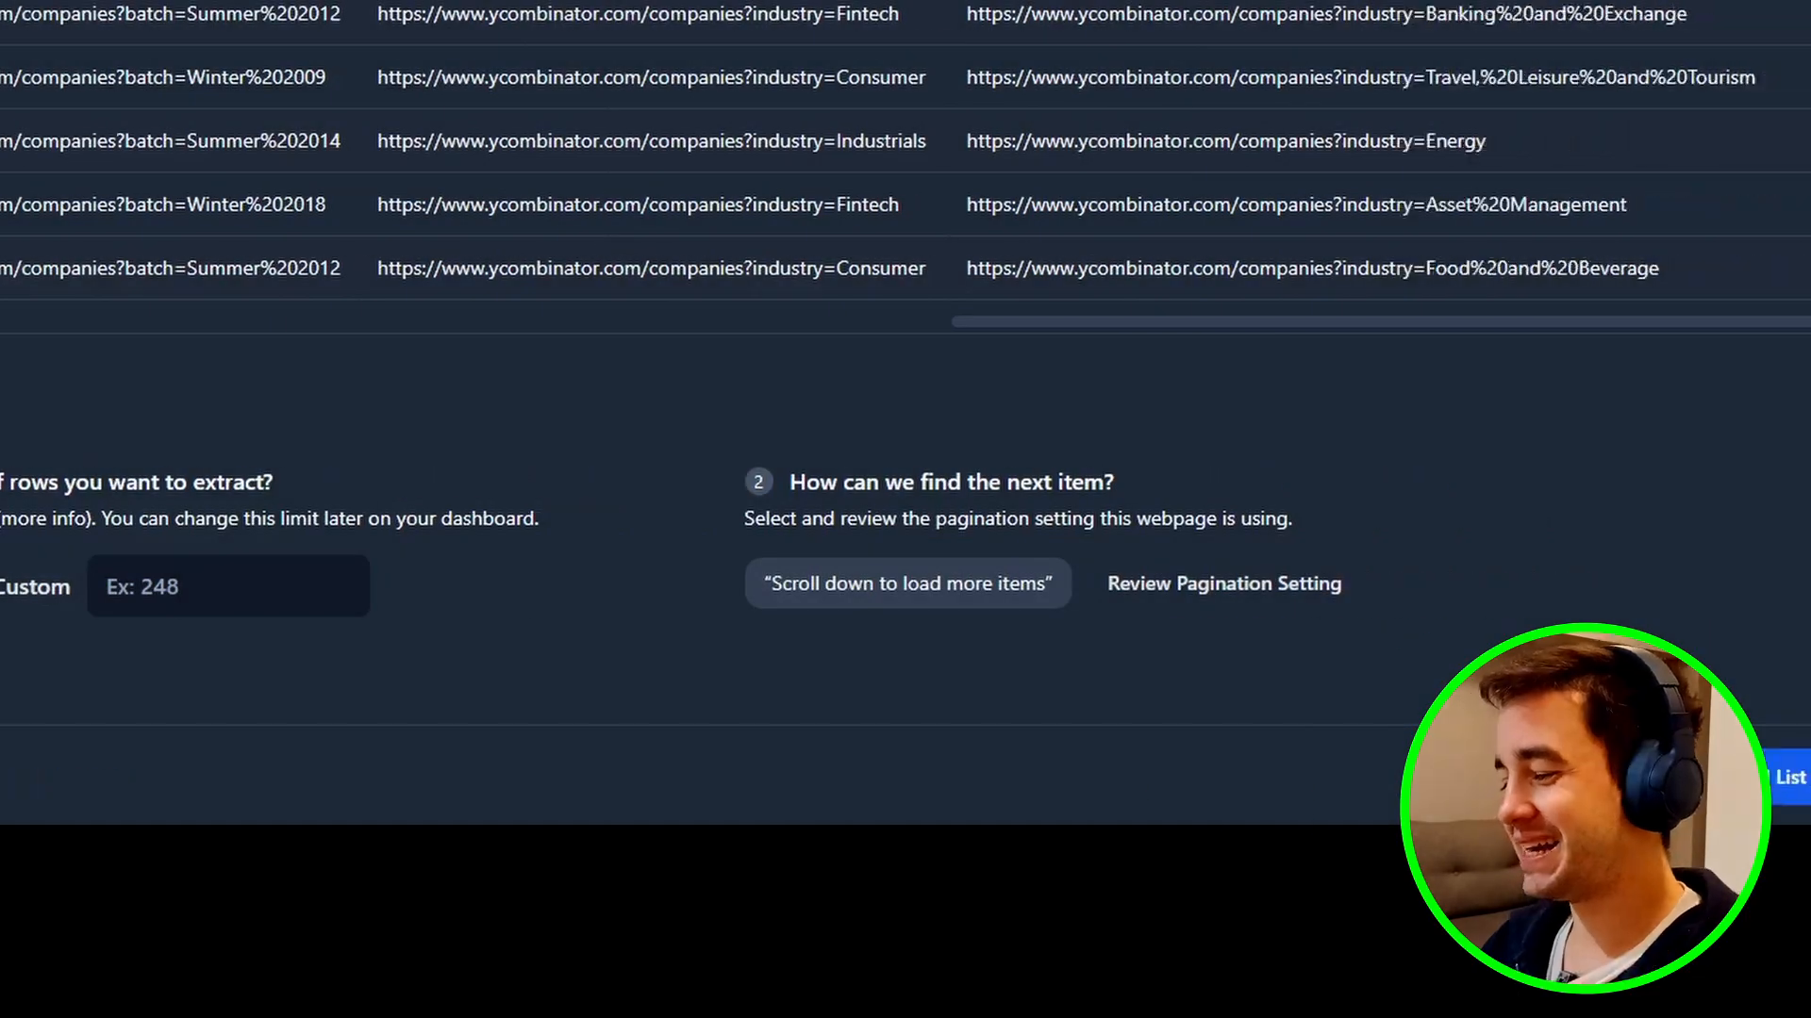
{"action": "left_click", "coordinate": [1726, 779]}
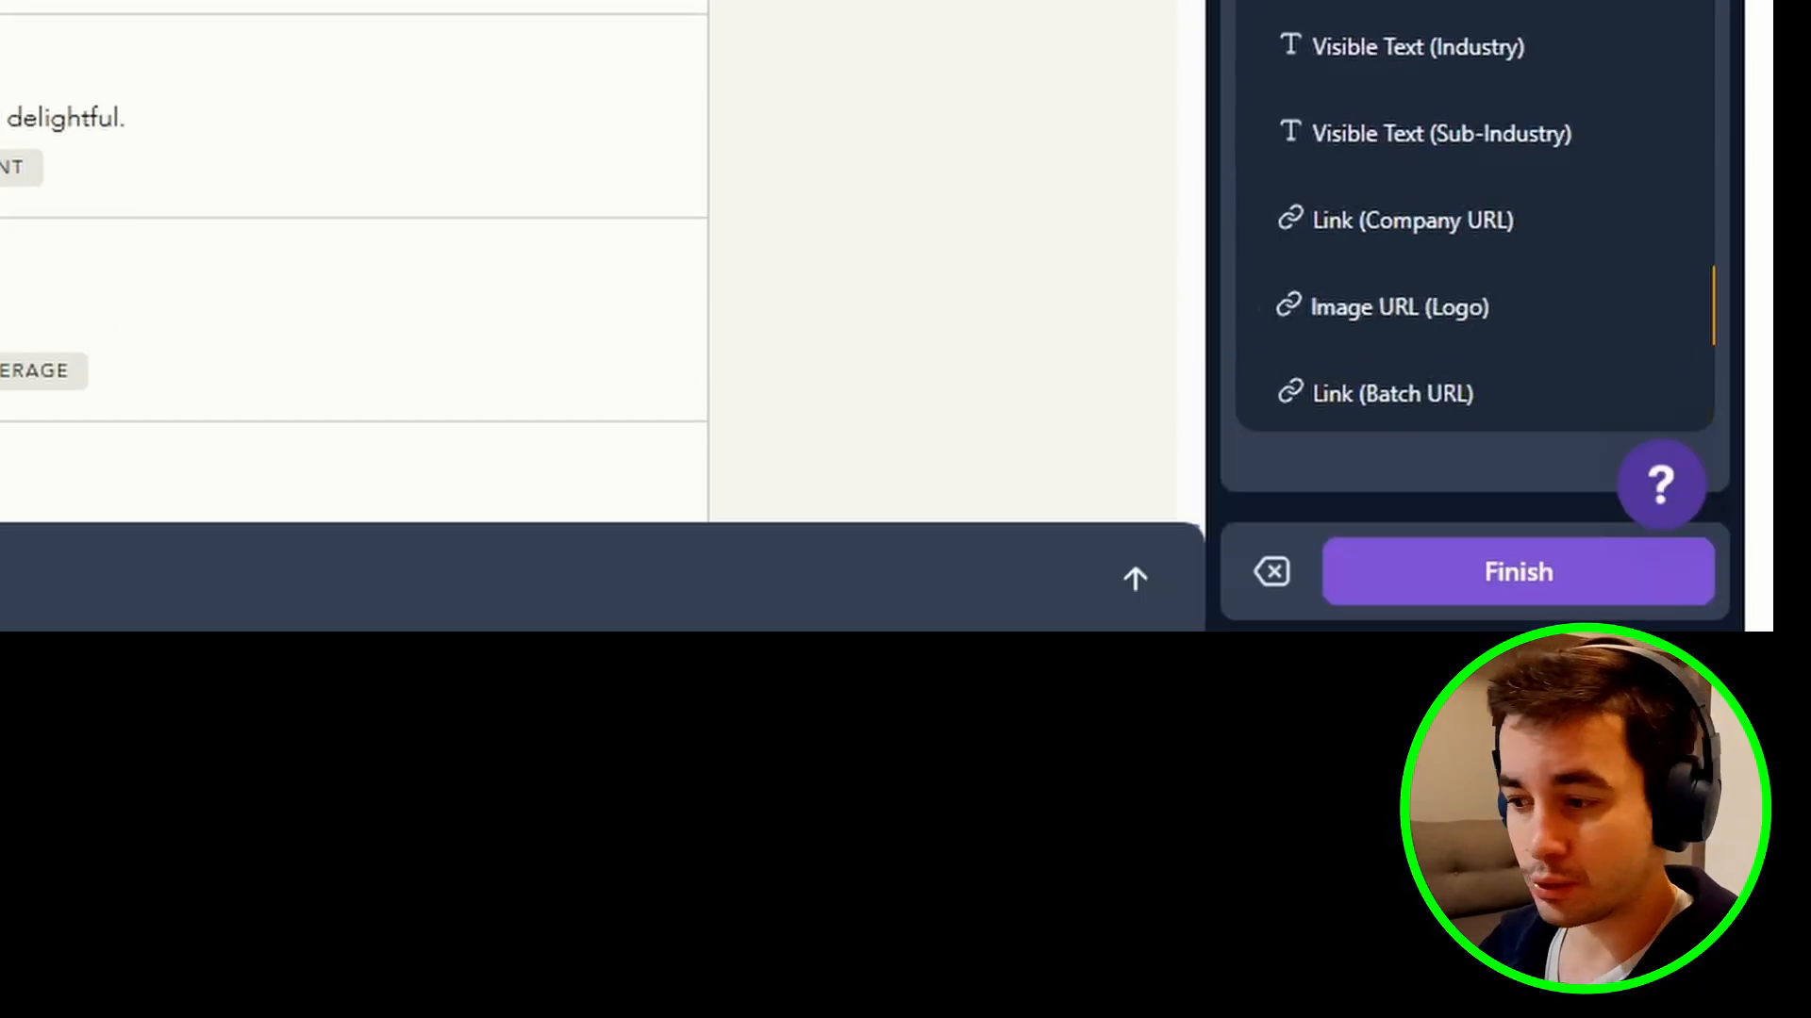
{"action": "left_click", "coordinate": [1471, 594]}
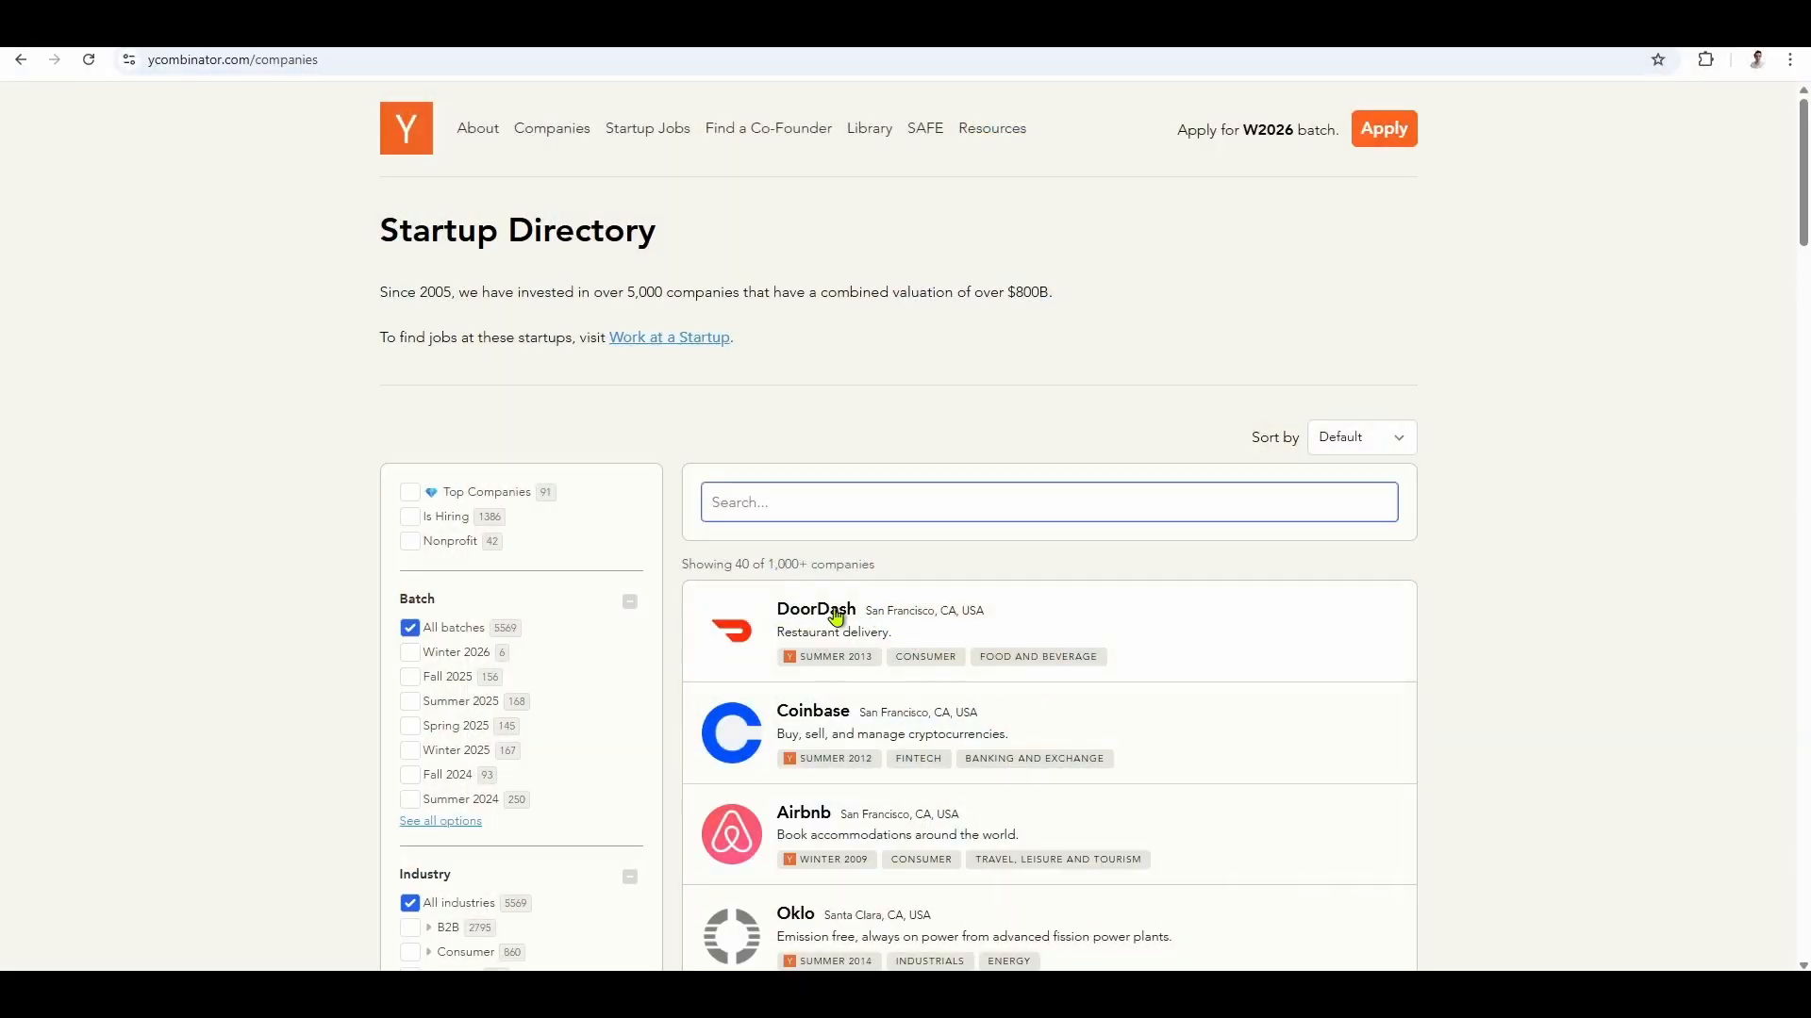
- Open DoorDash's company page from the Startup Directory and examine the URL columns of the YC Companies list preview
{"action": "left_click", "coordinate": [836, 617]}
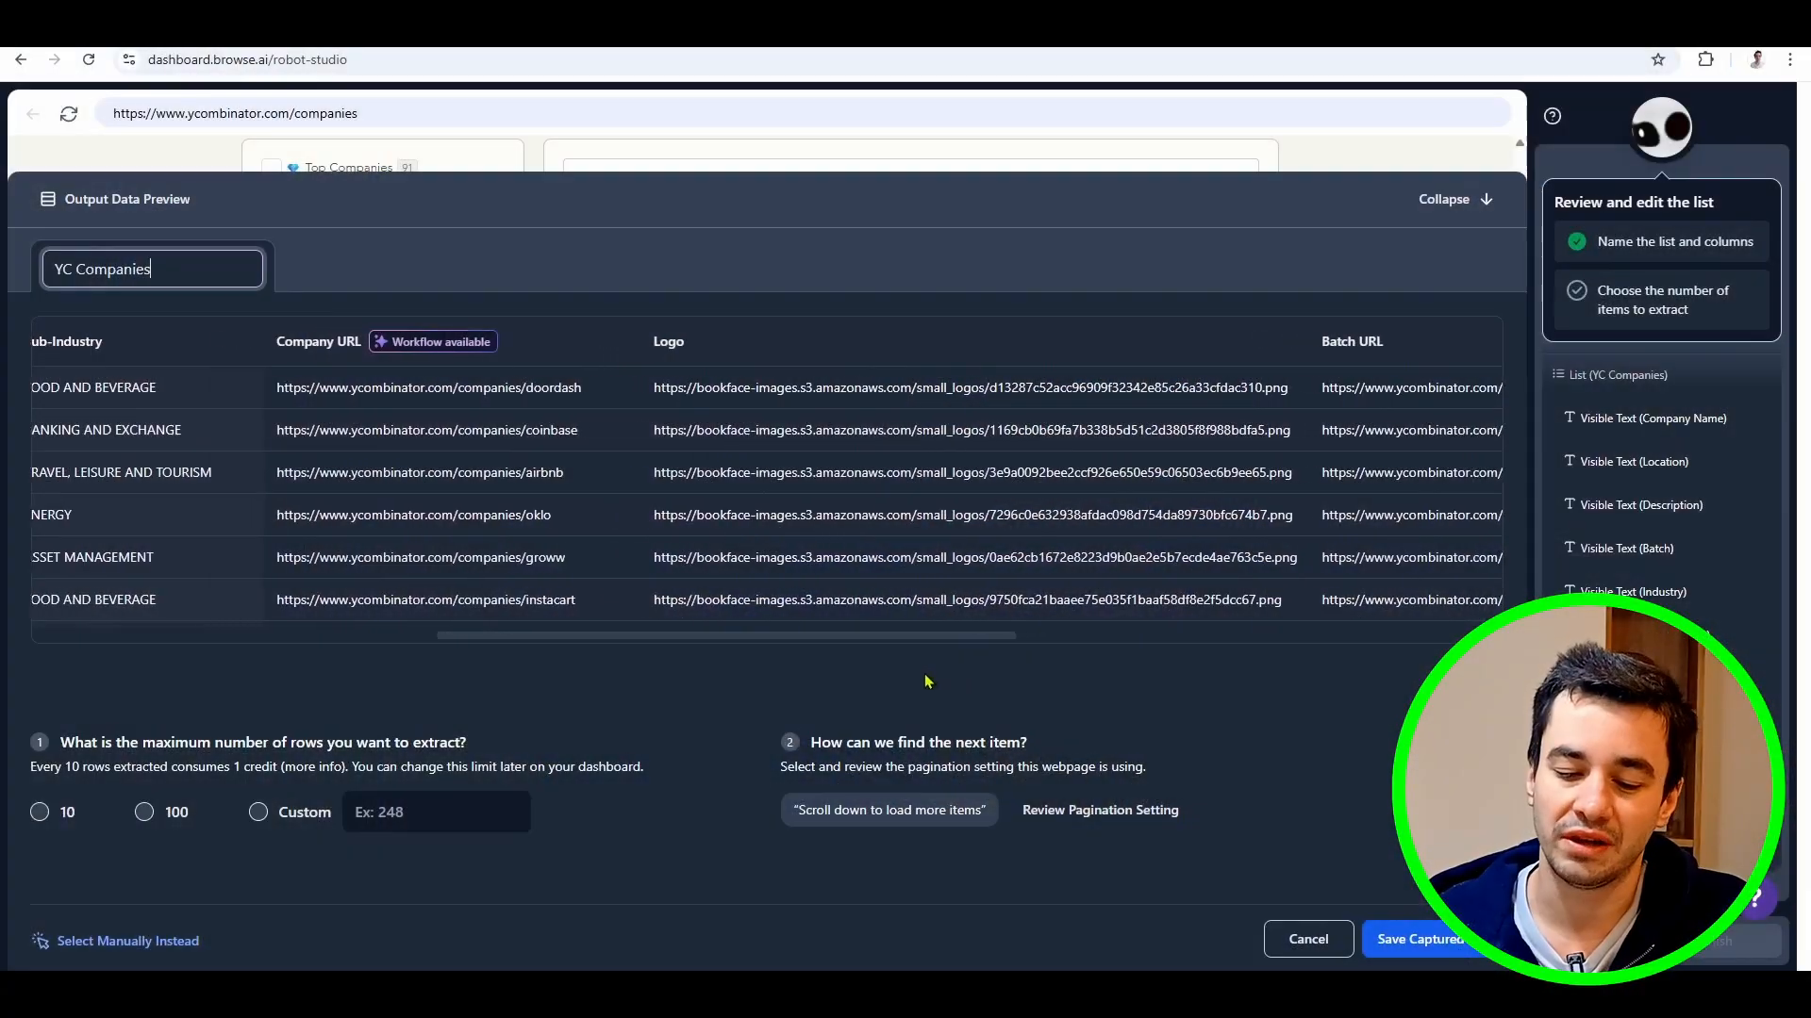
{"action": "left_click_drag", "start_coordinate": [859, 673], "coordinate": [822, 670]}
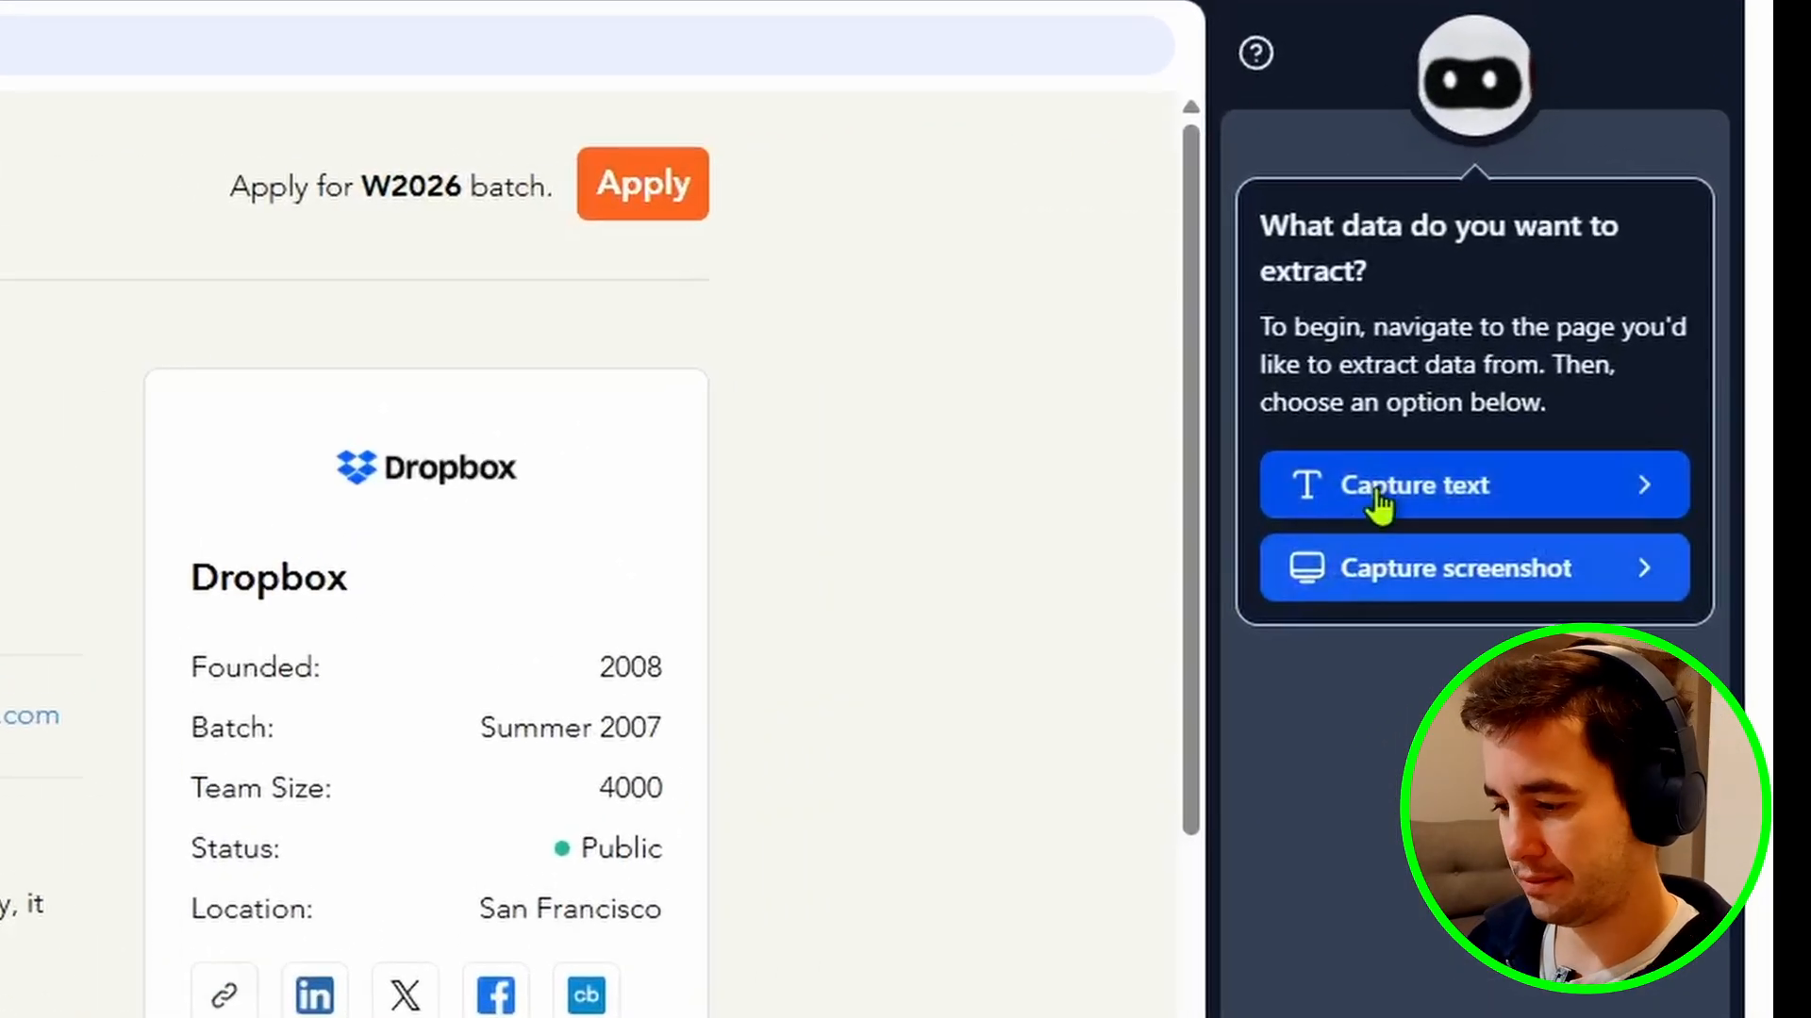
- Capture individual texts from the Dropbox company page, including the short description and the LinkedIn link named LinkedIn_URL
{"action": "left_click", "coordinate": [1377, 503]}
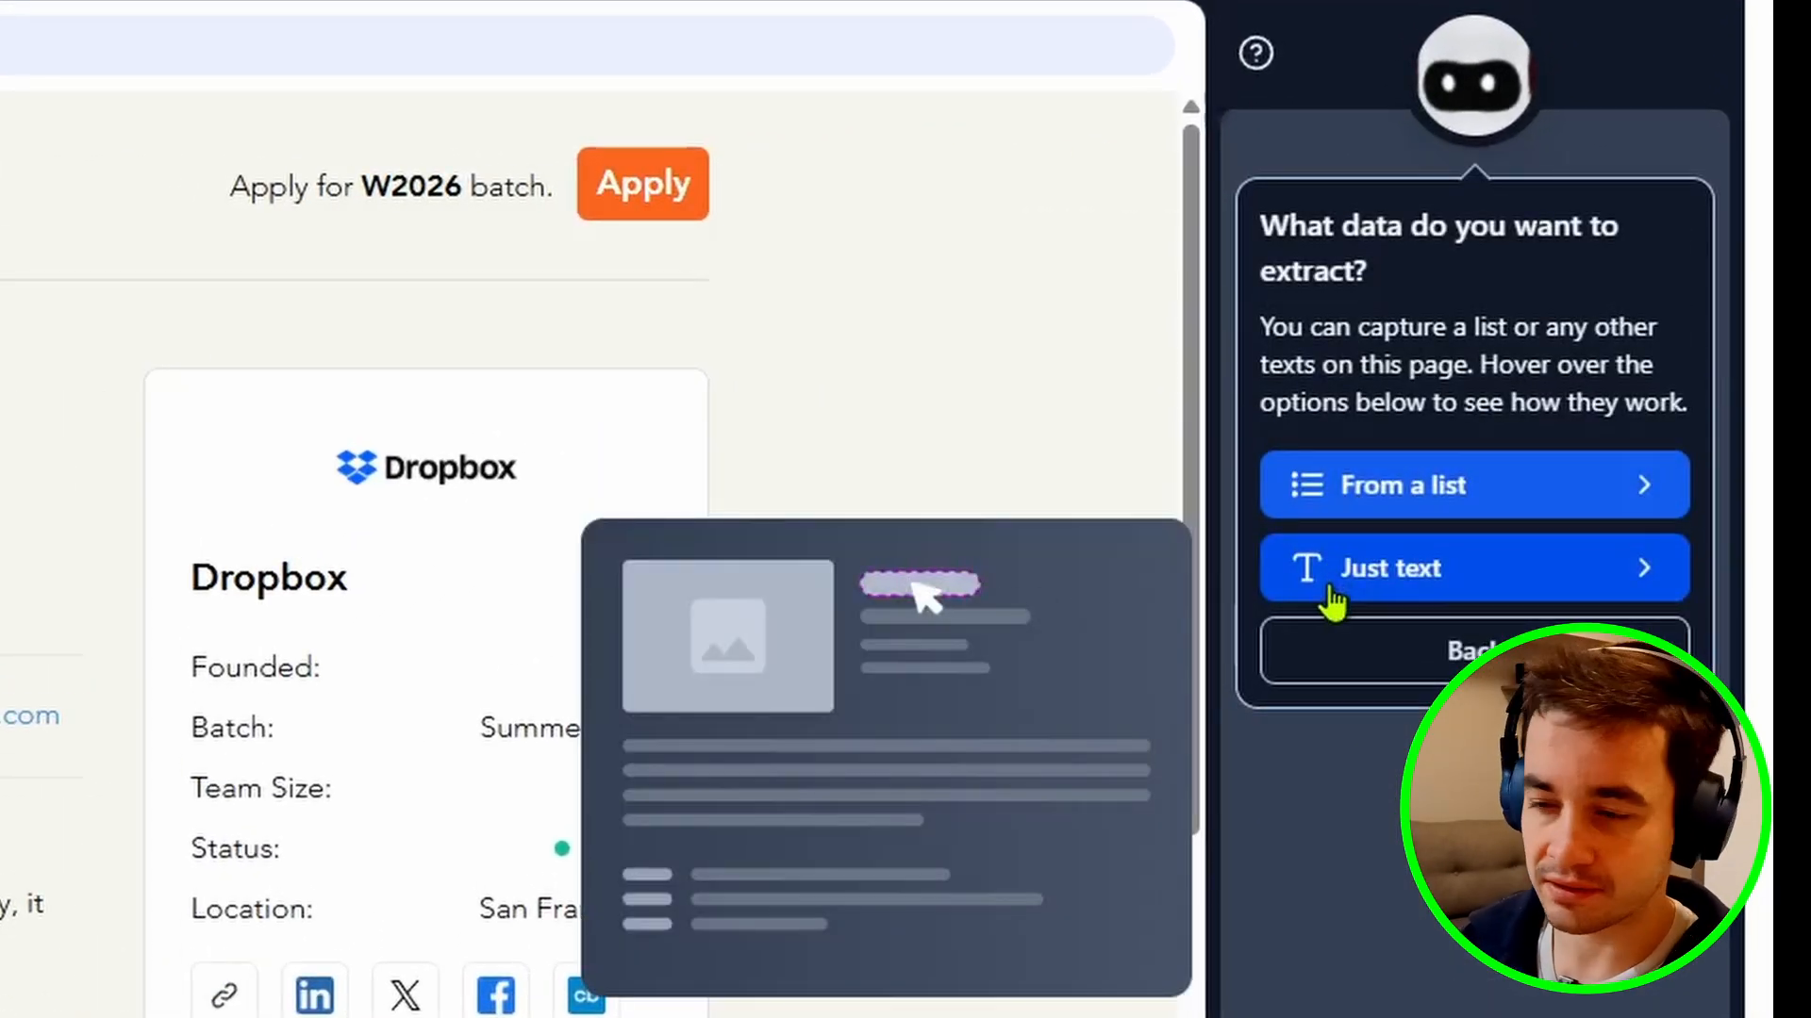
{"action": "left_click", "coordinate": [1332, 585]}
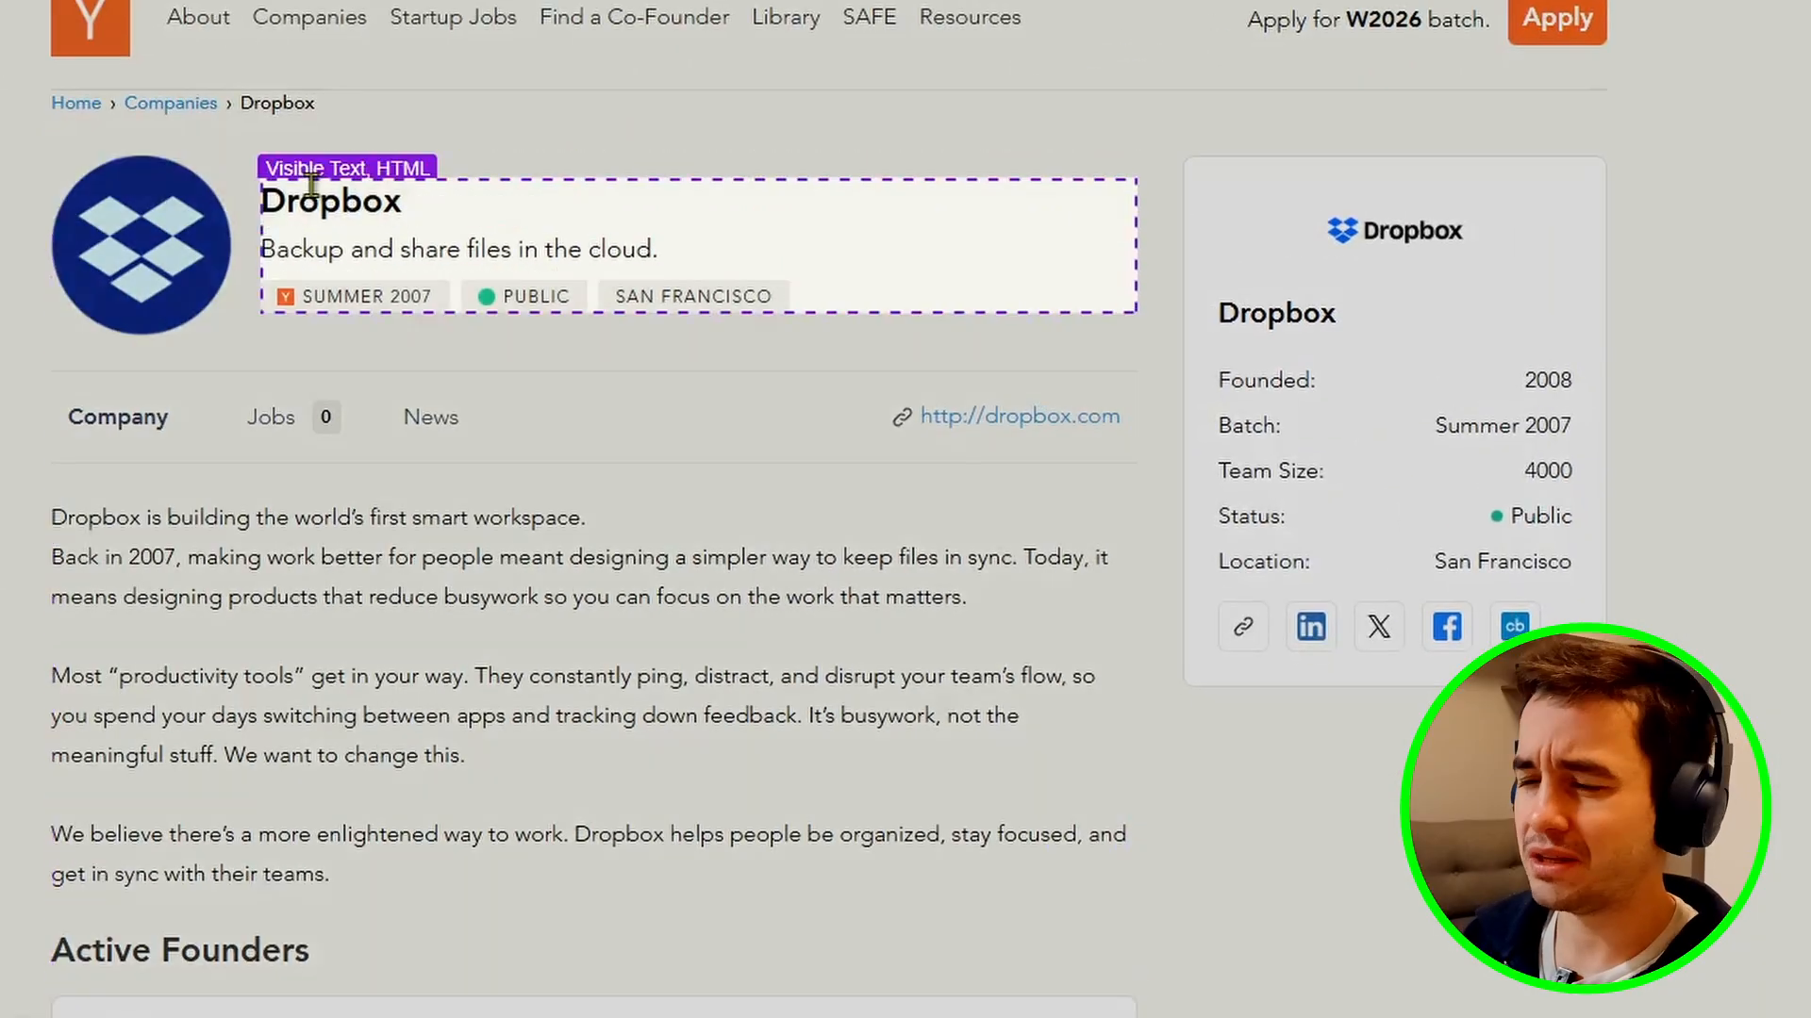
{"action": "left_click", "coordinate": [427, 249]}
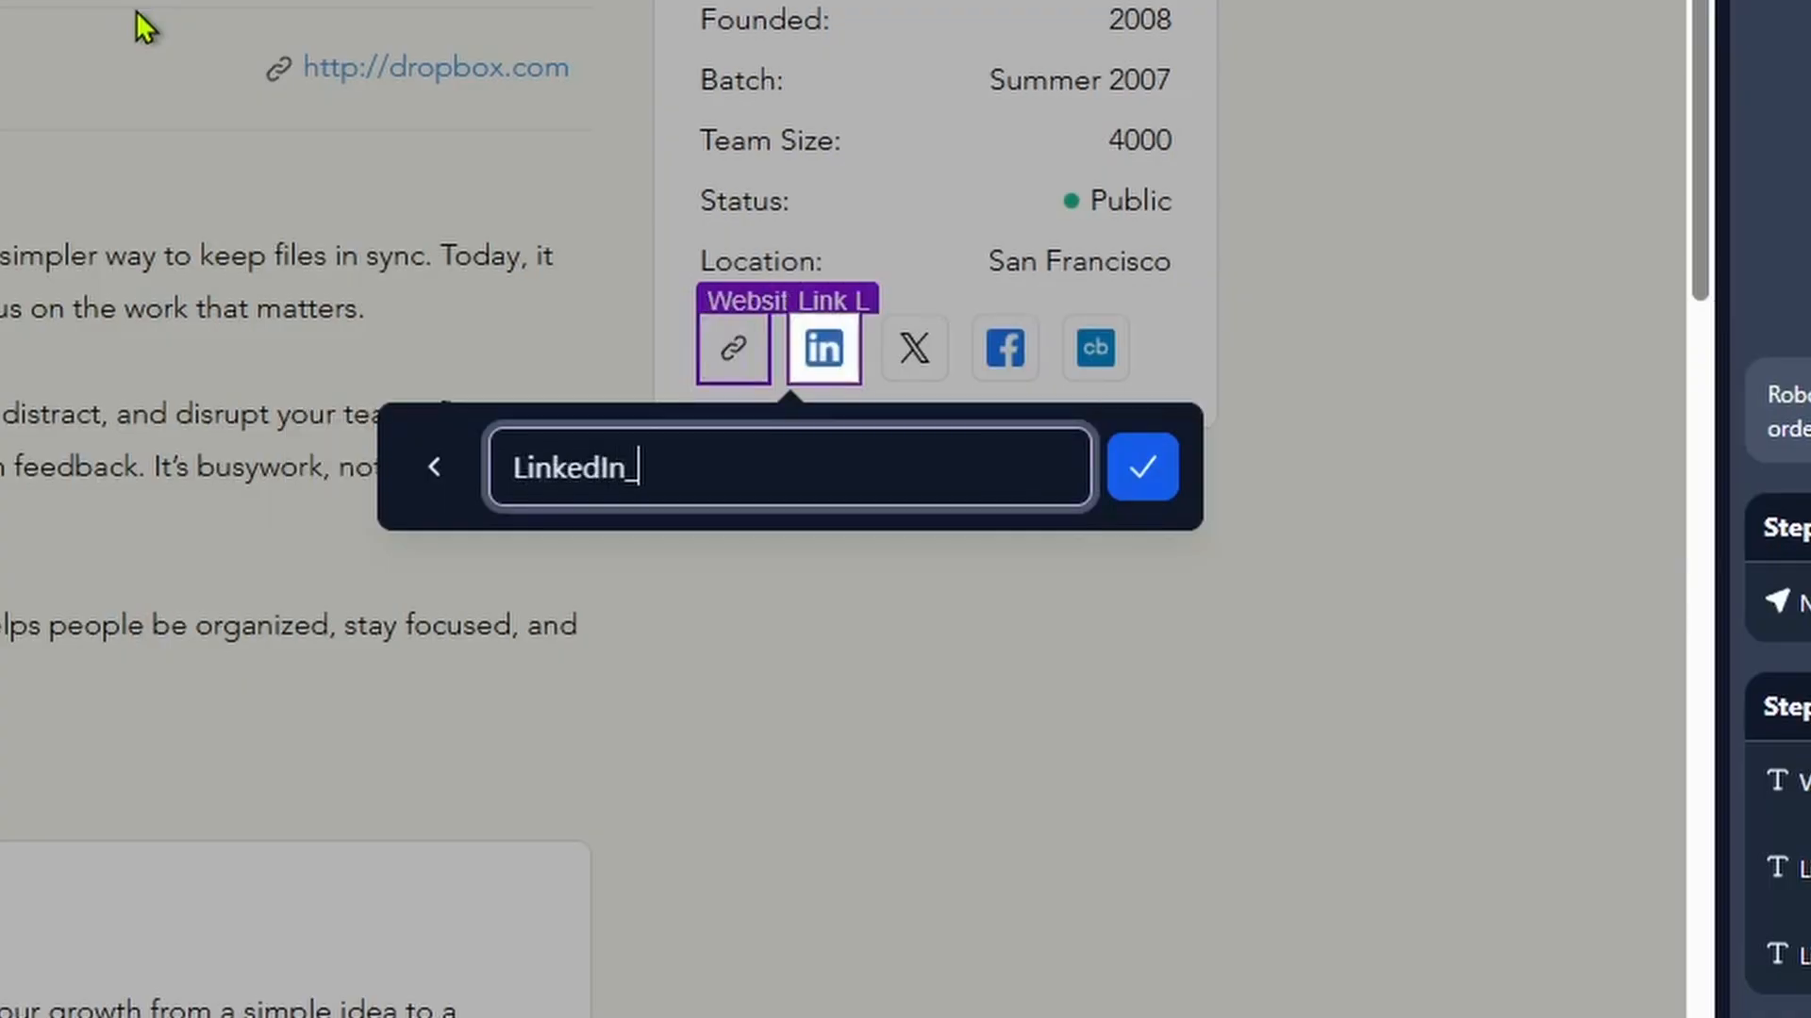
{"action": "type", "text": "URL"}
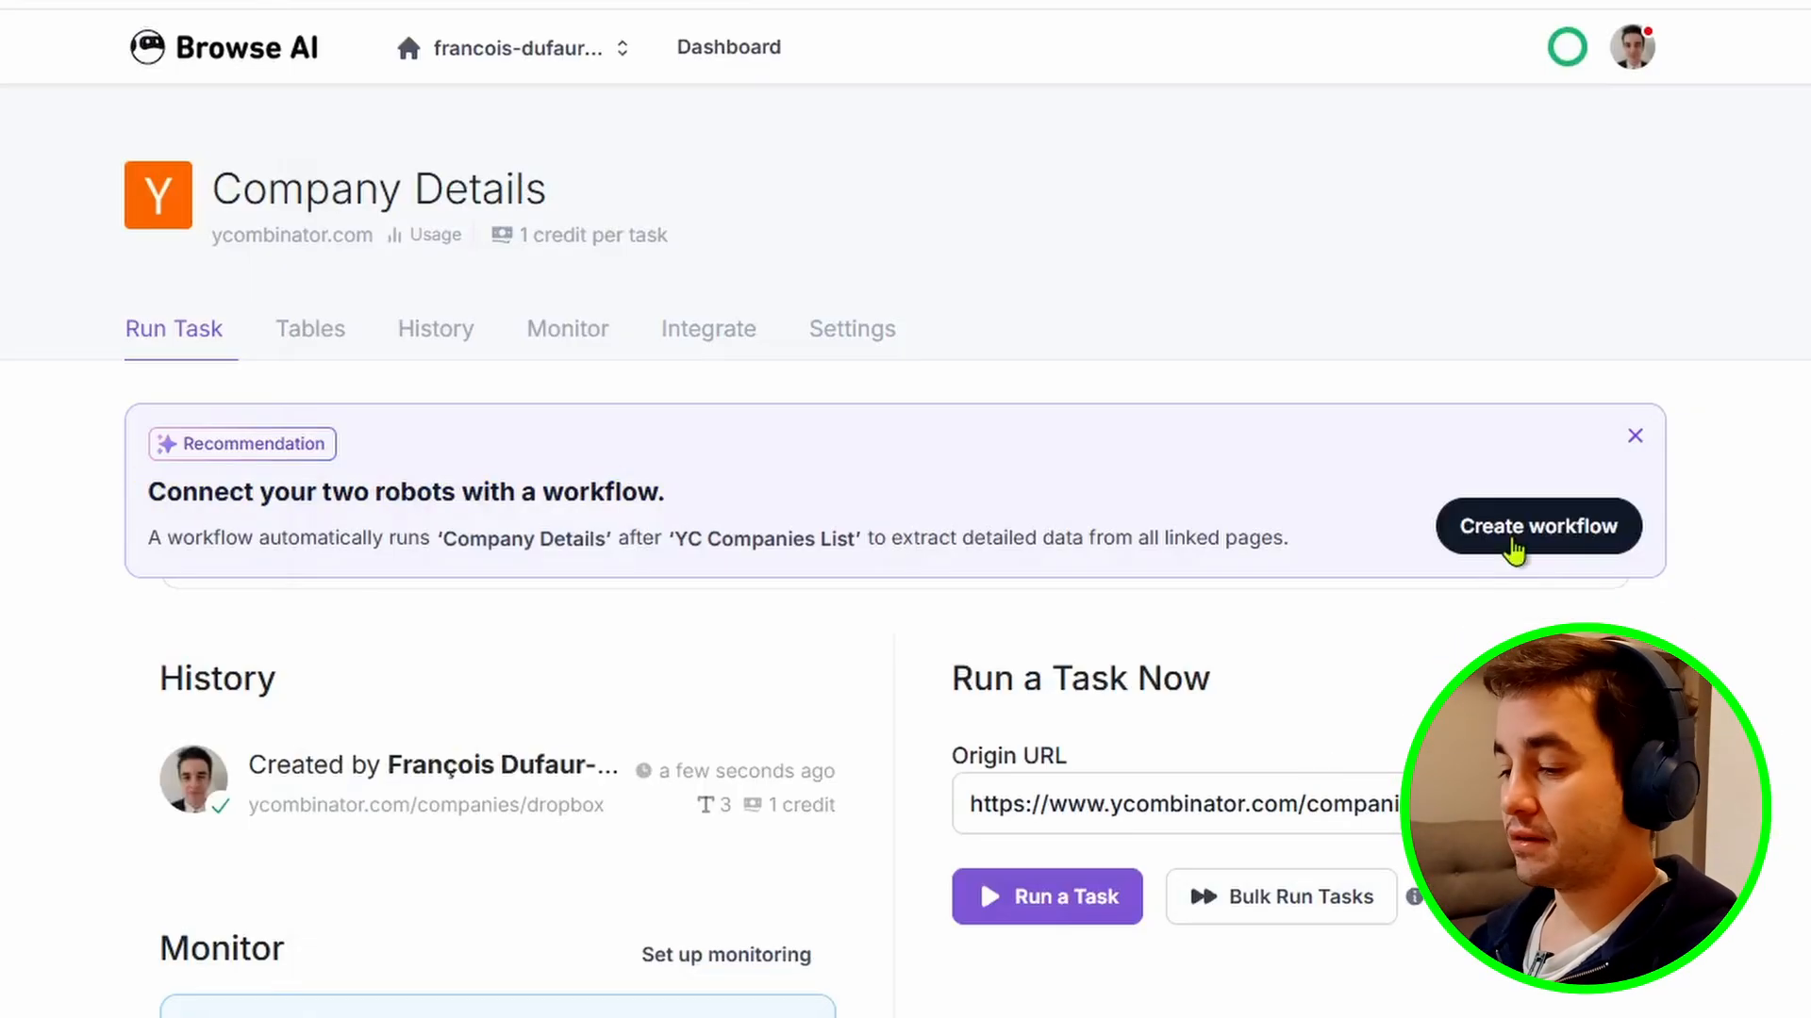
- Create a workflow that connects the YC Companies List robot to the Company Details robot
{"action": "left_click", "coordinate": [1513, 547]}
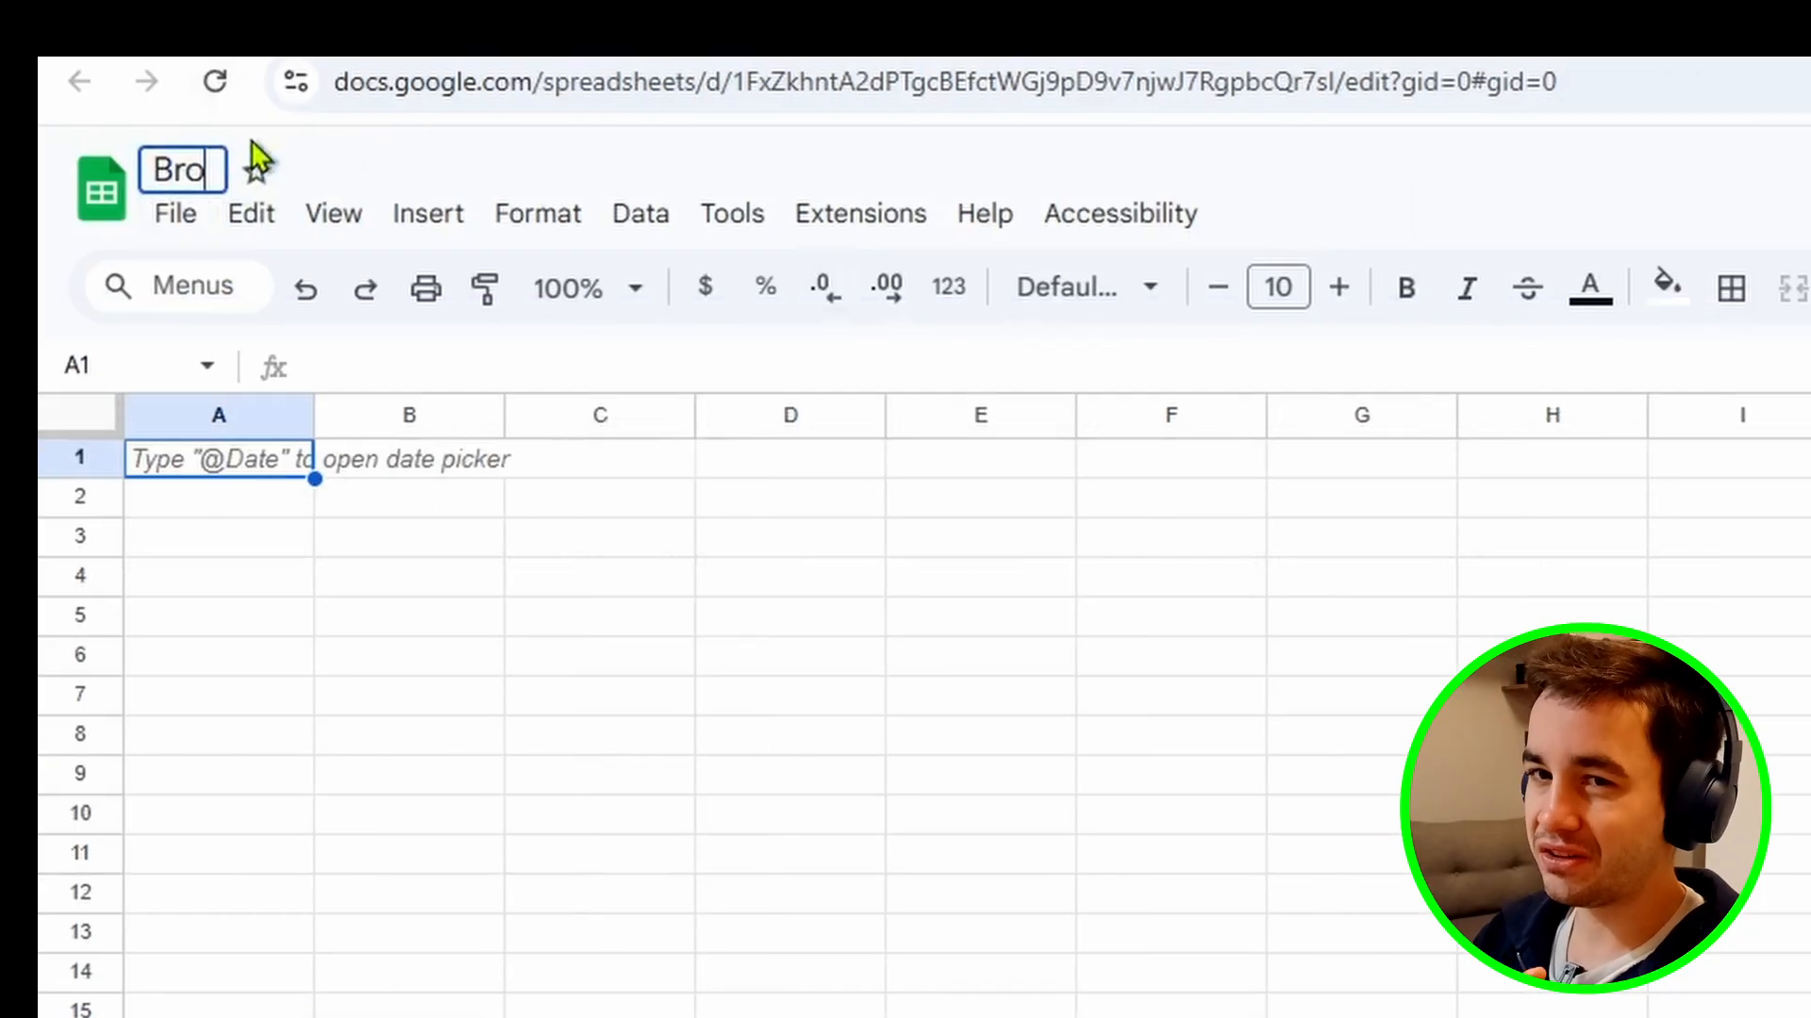
- Switch to Google Sheets and name the blank spreadsheet Browse AI
{"action": "type", "text": "wse"}
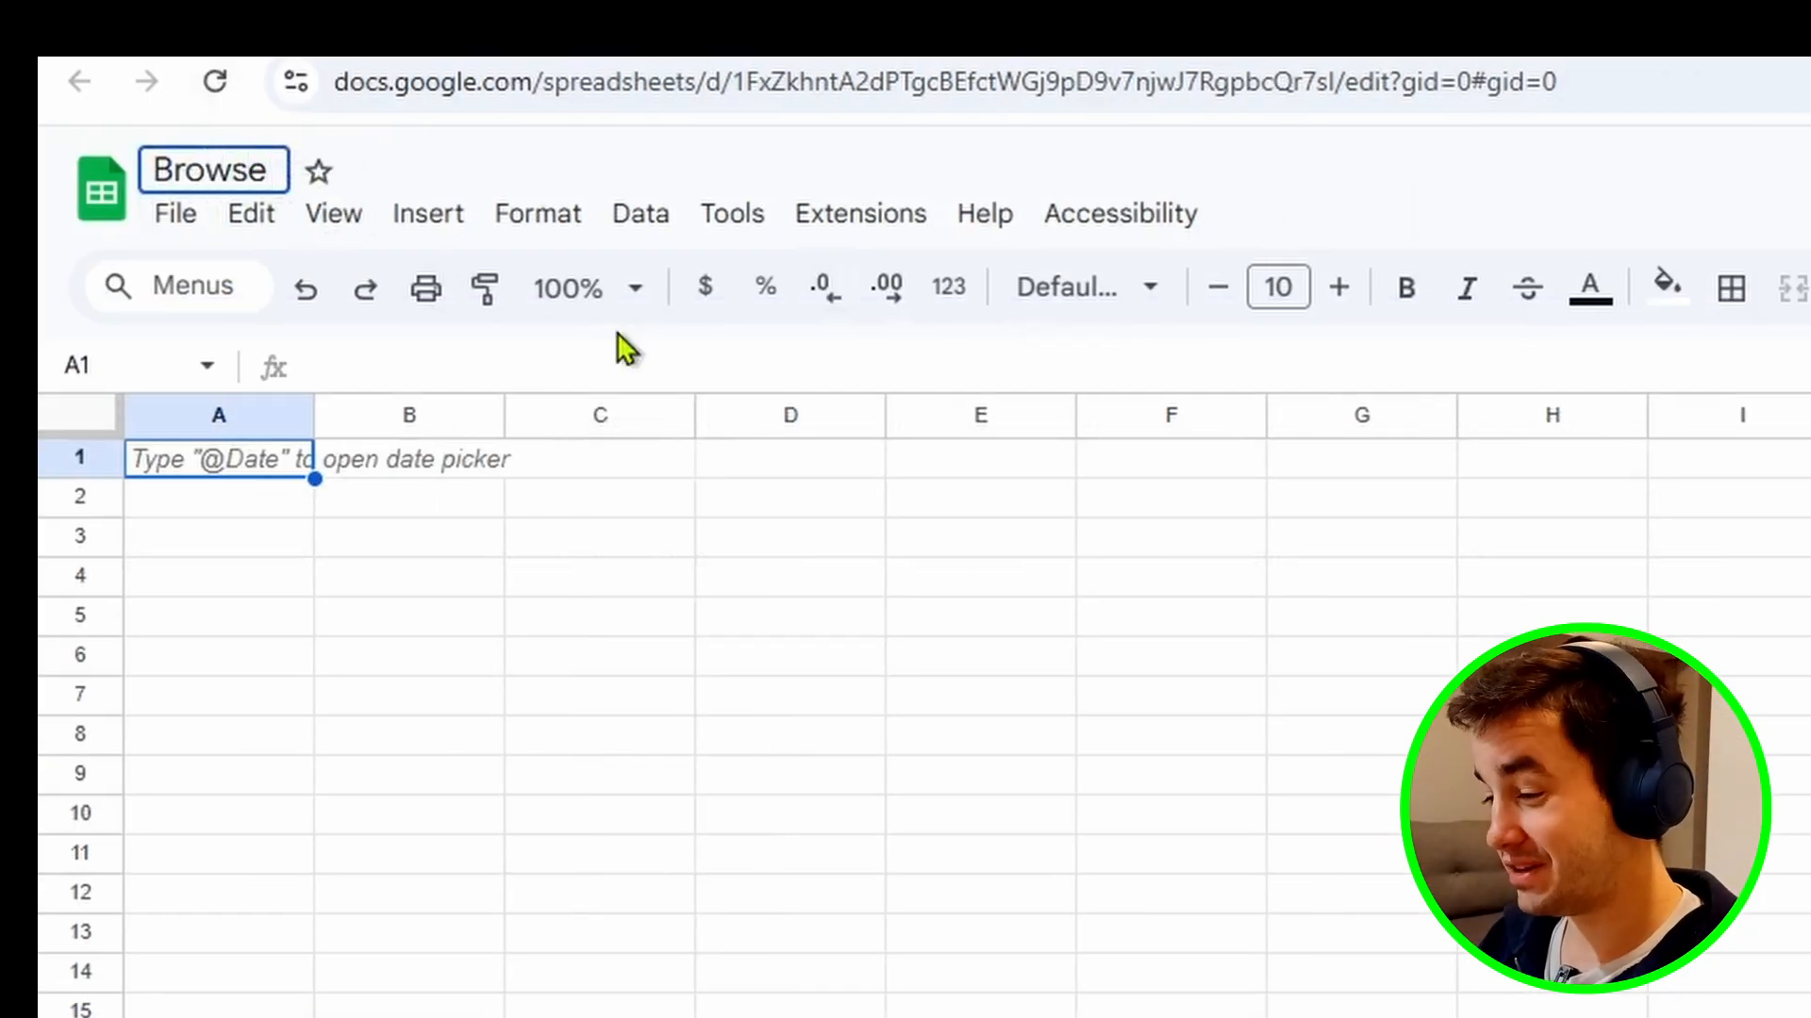
{"action": "type", "text": " AUI"}
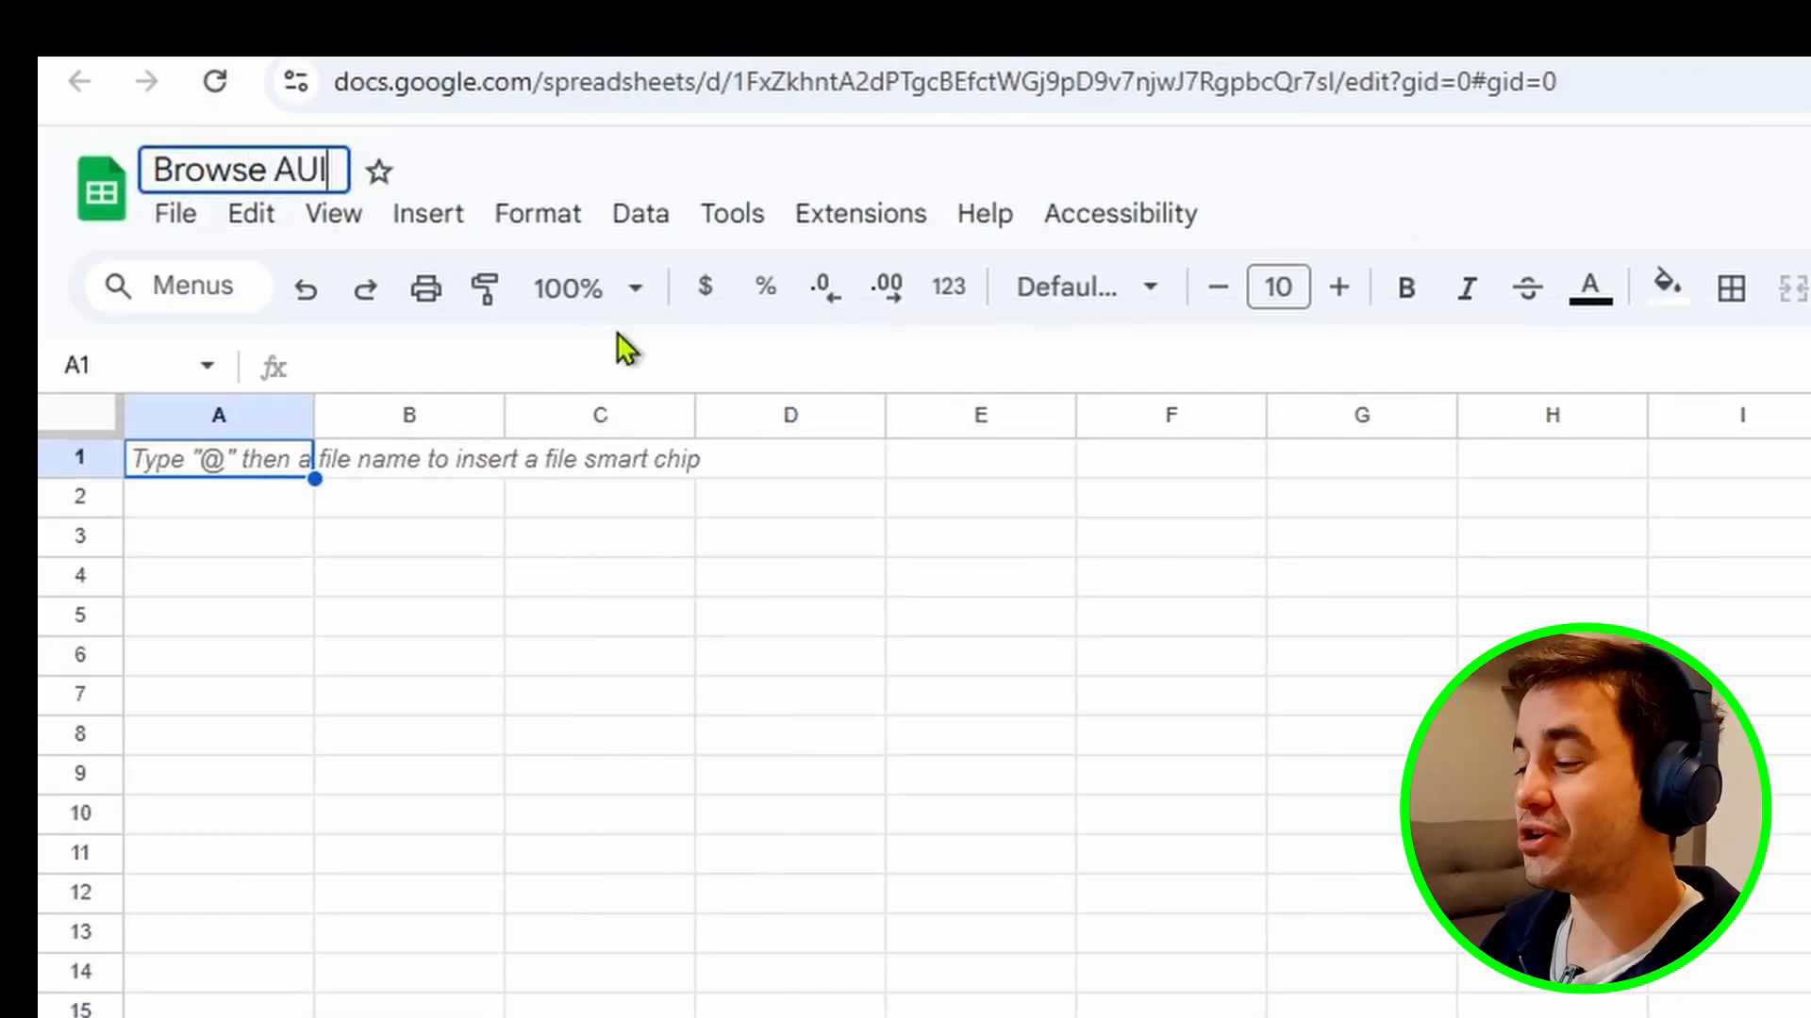
{"action": "key", "text": "BackSpace"}
{"action": "type", "text": "I"}
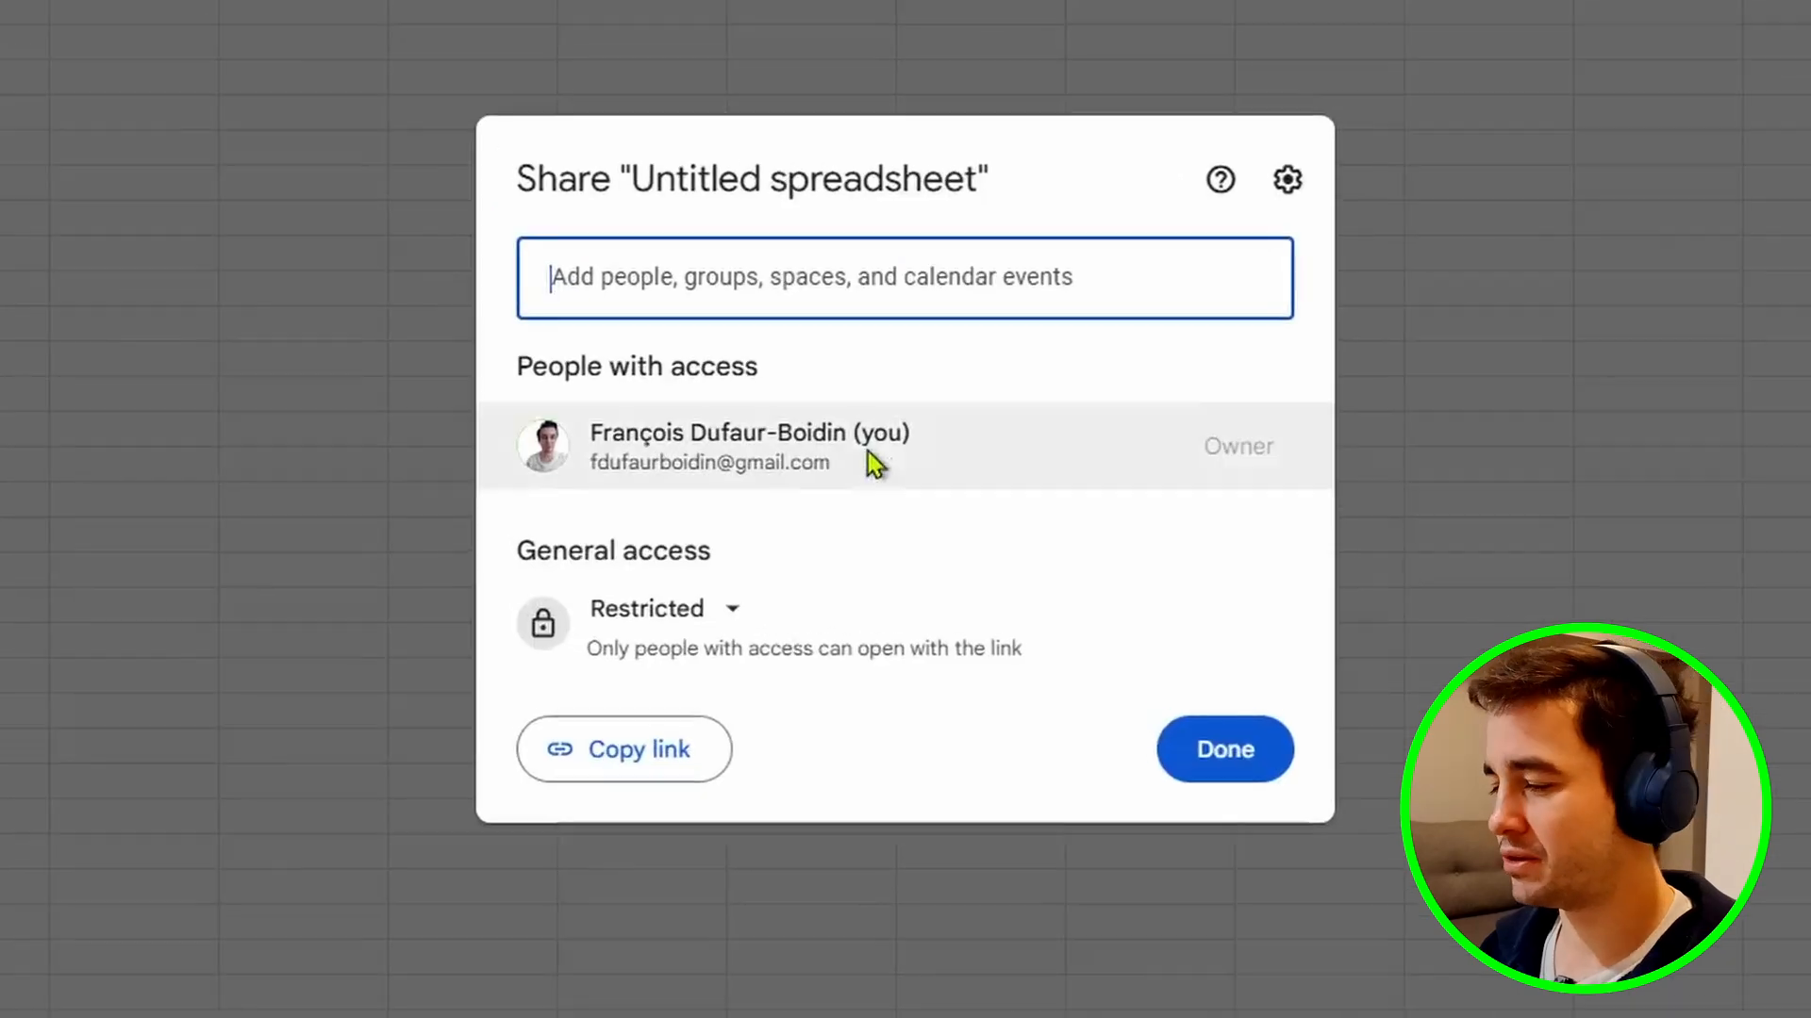
- Set the Browse AI spreadsheet's general access to anyone with the link and change the role granted to link holders
{"action": "left_click", "coordinate": [655, 625]}
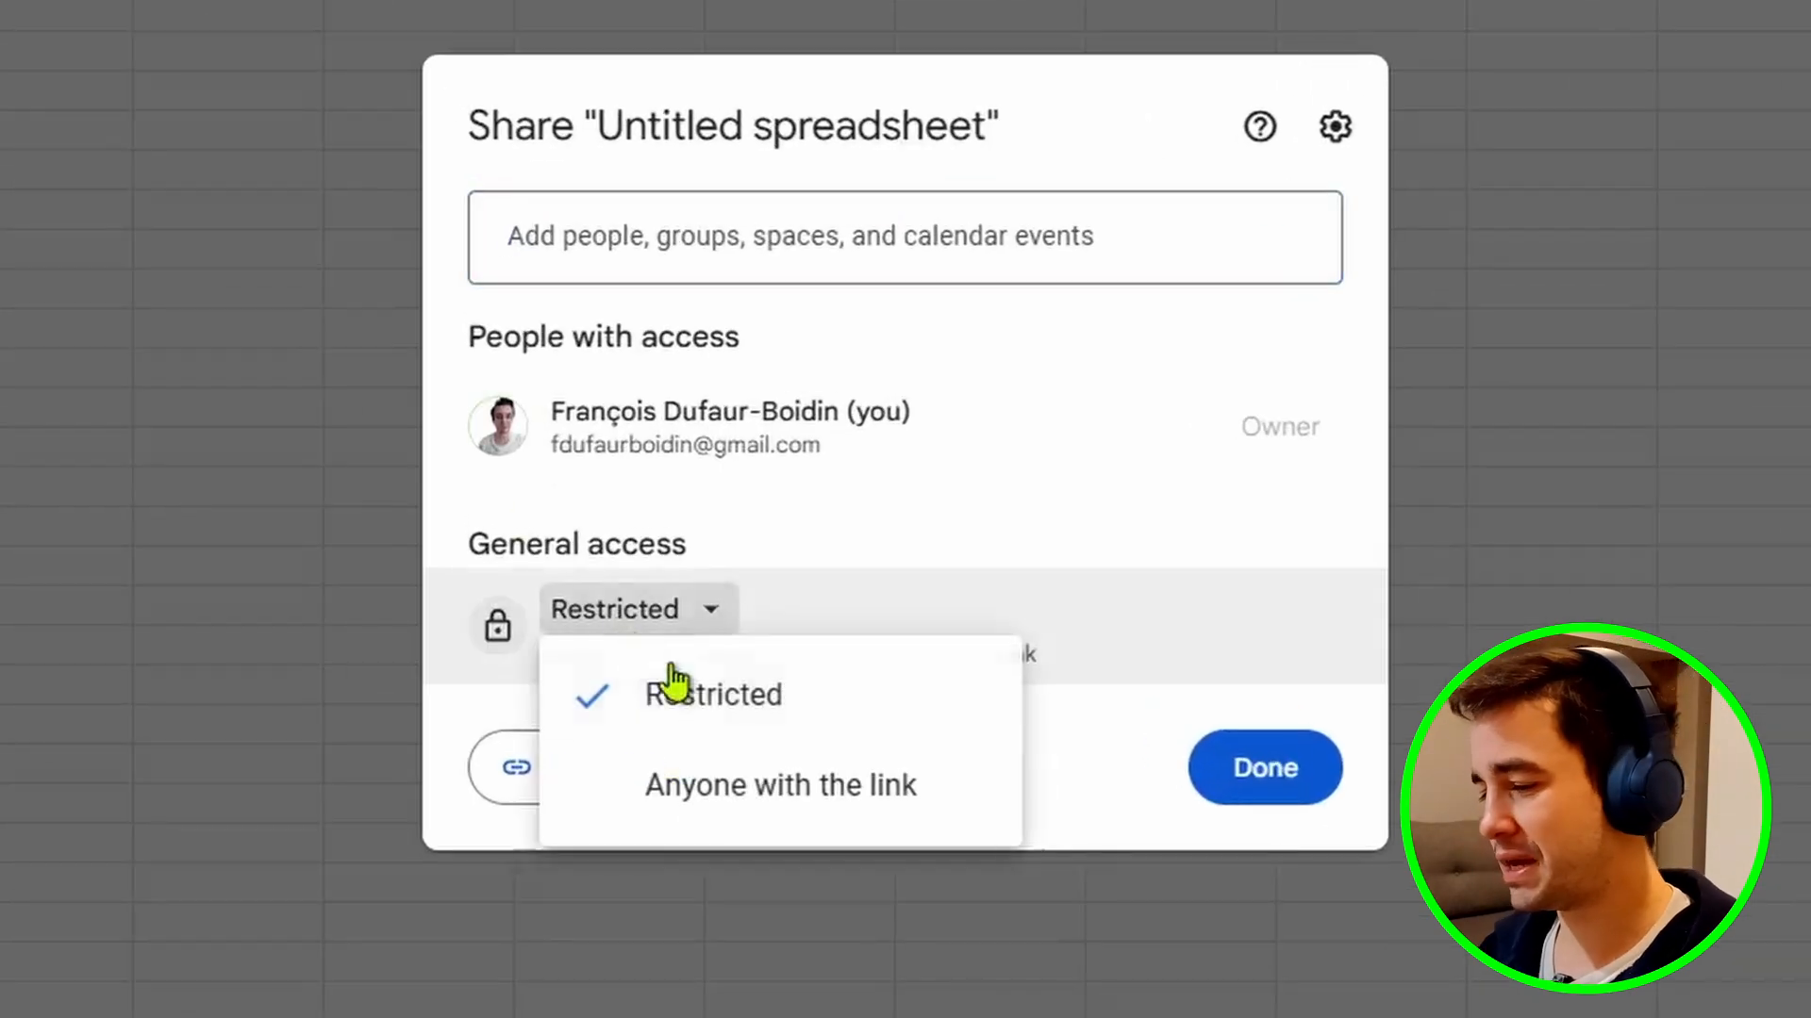
{"action": "left_click", "coordinate": [717, 776]}
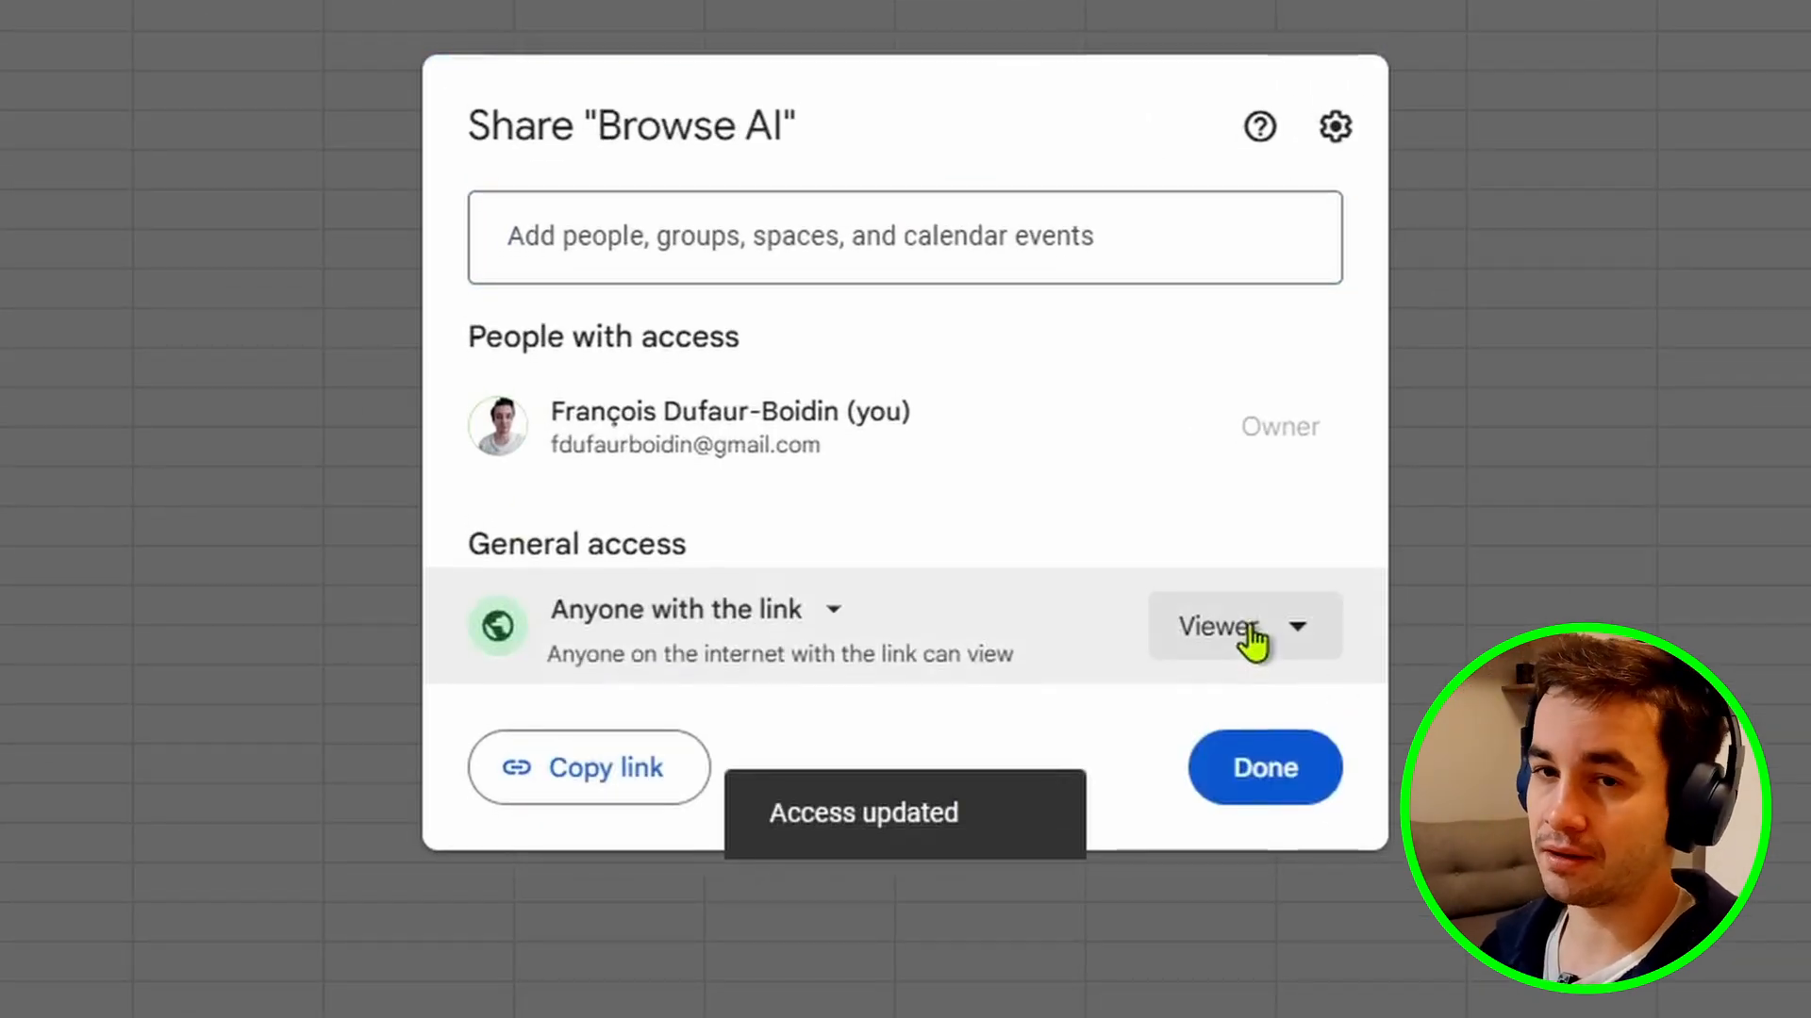
{"action": "left_click", "coordinate": [1250, 628]}
{"action": "left_click", "coordinate": [1143, 967]}
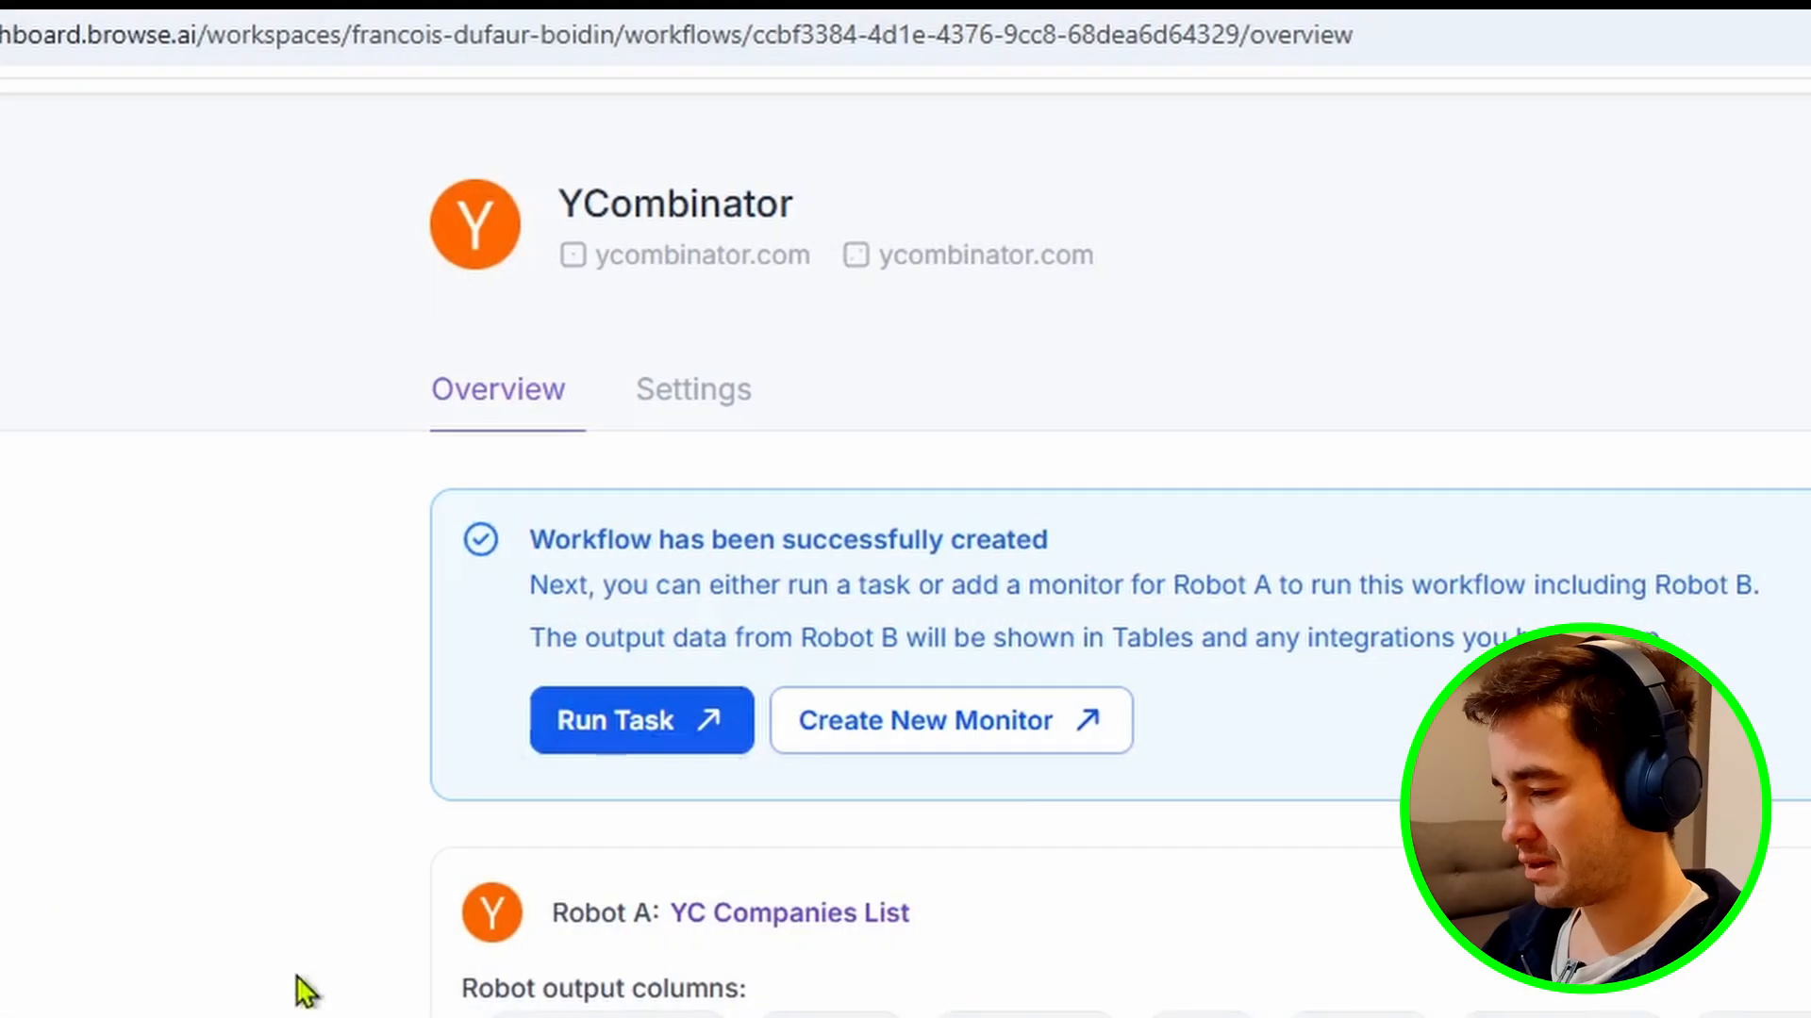
- Run a task for the YCombinator workflow and open the Captured Texts sheet in the Browse AI spreadsheet
{"action": "left_click", "coordinate": [581, 733]}
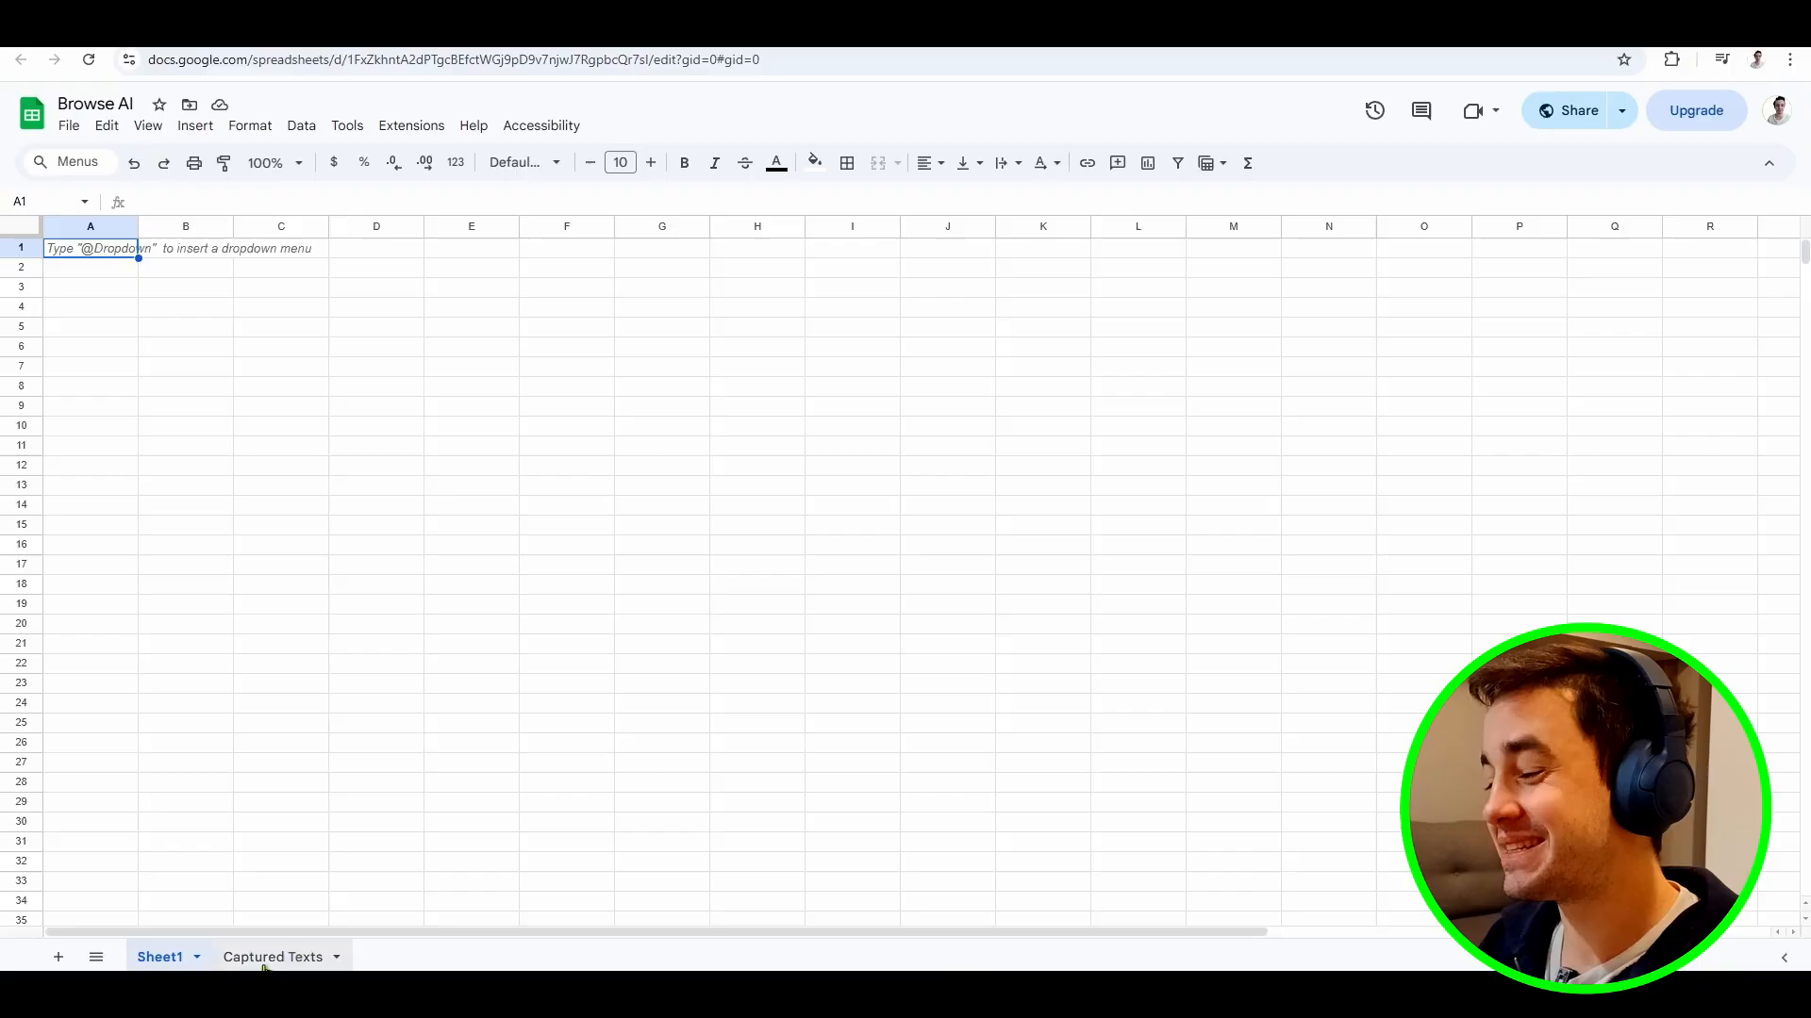
{"action": "left_click", "coordinate": [269, 957]}
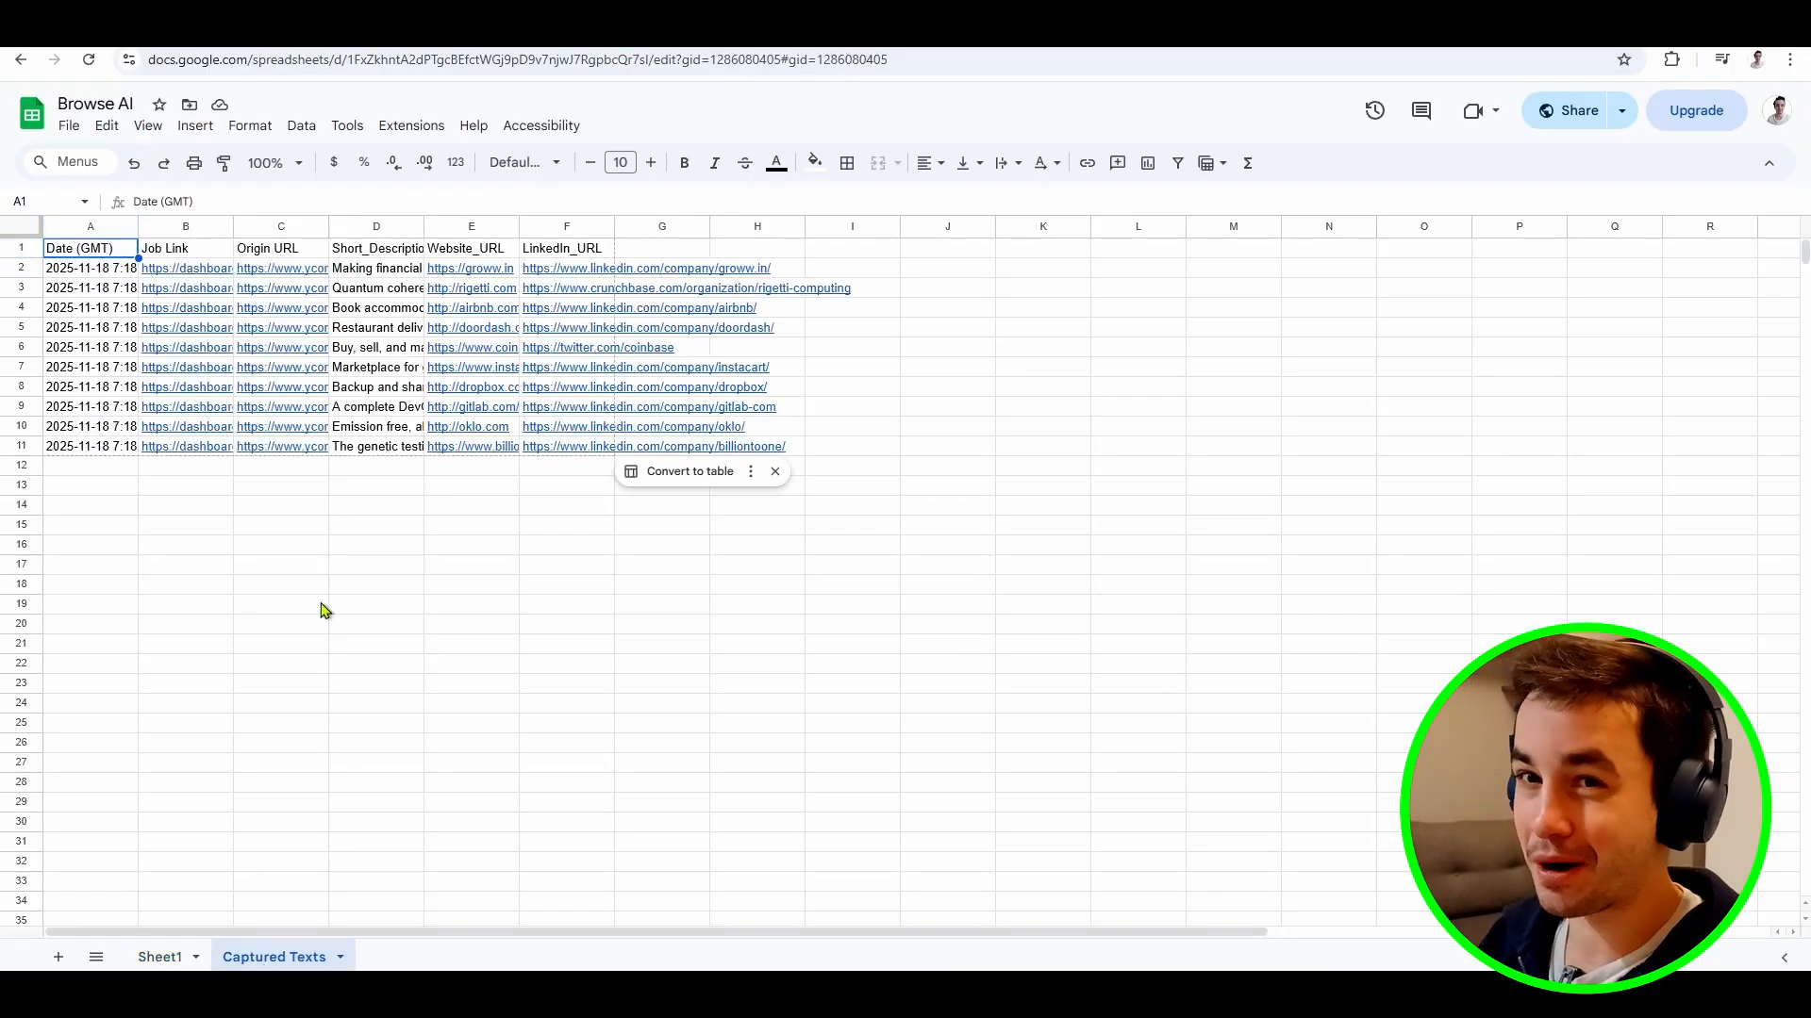